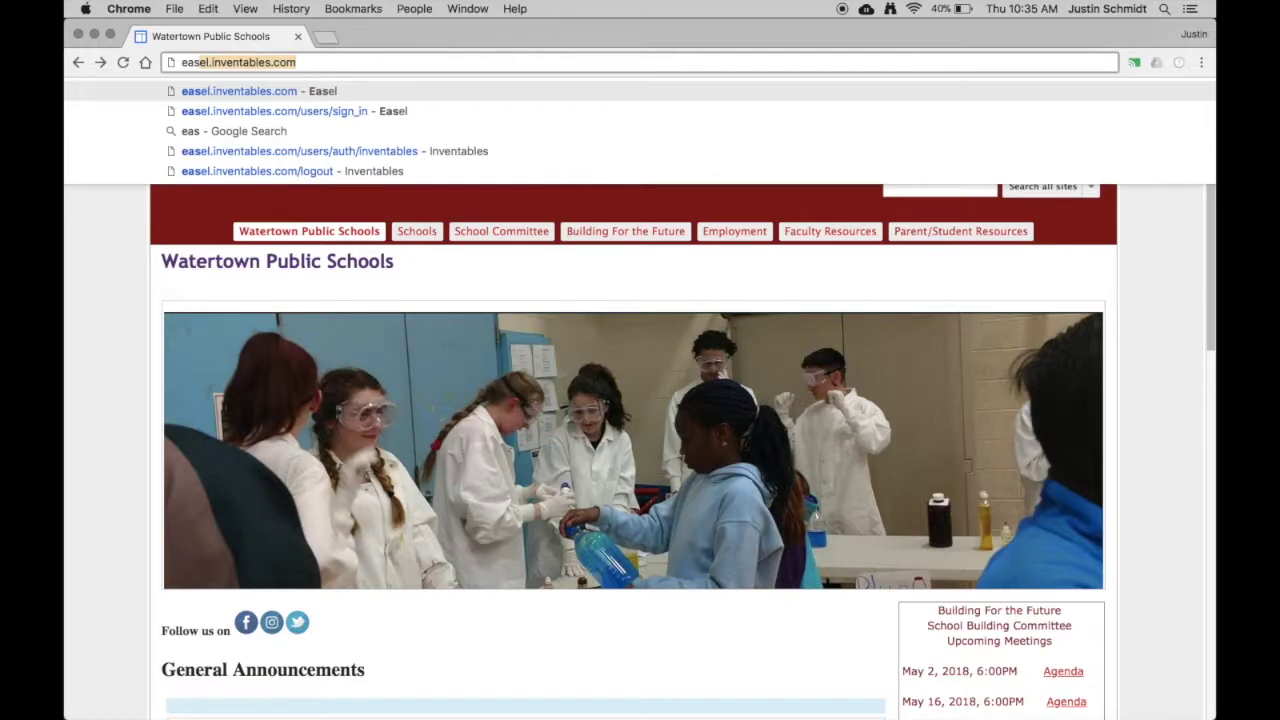
- Go to easel.inventables.com and sign in through Inventables as a returning customer with the saved account credentials
{"action": "key", "text": "Return"}
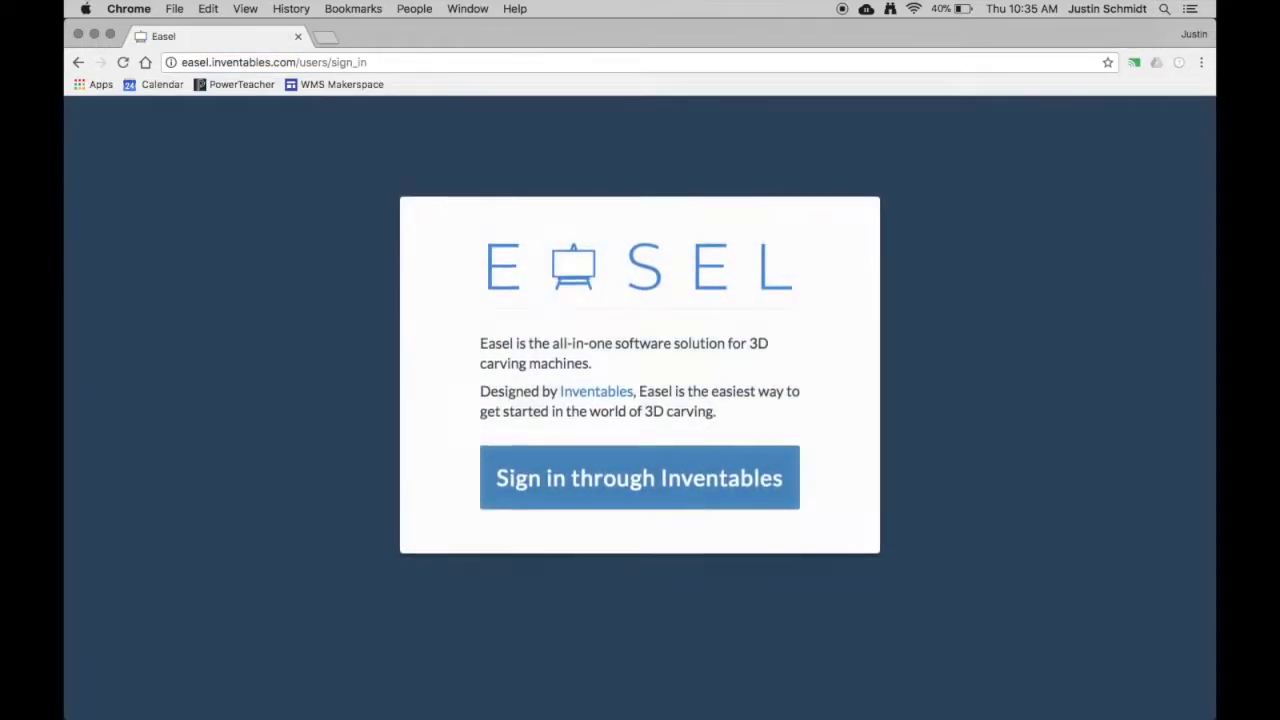
{"action": "left_click", "coordinate": [695, 472]}
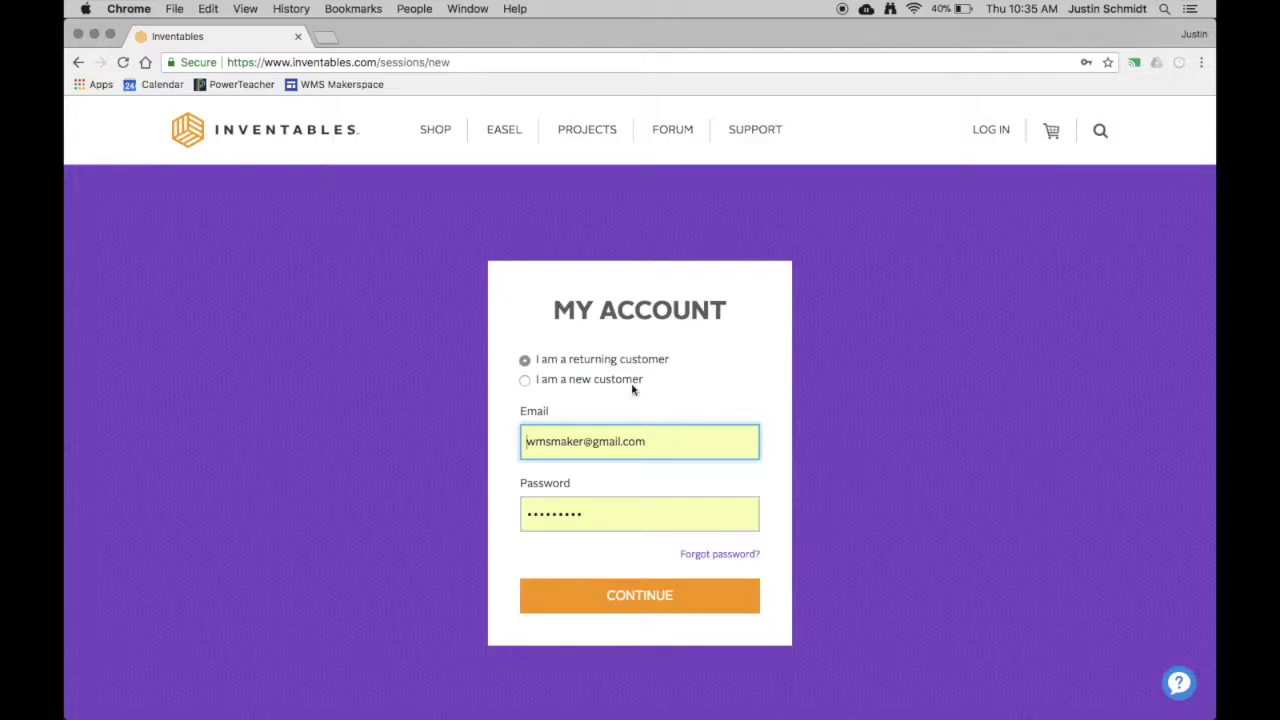
{"action": "left_click", "coordinate": [524, 361]}
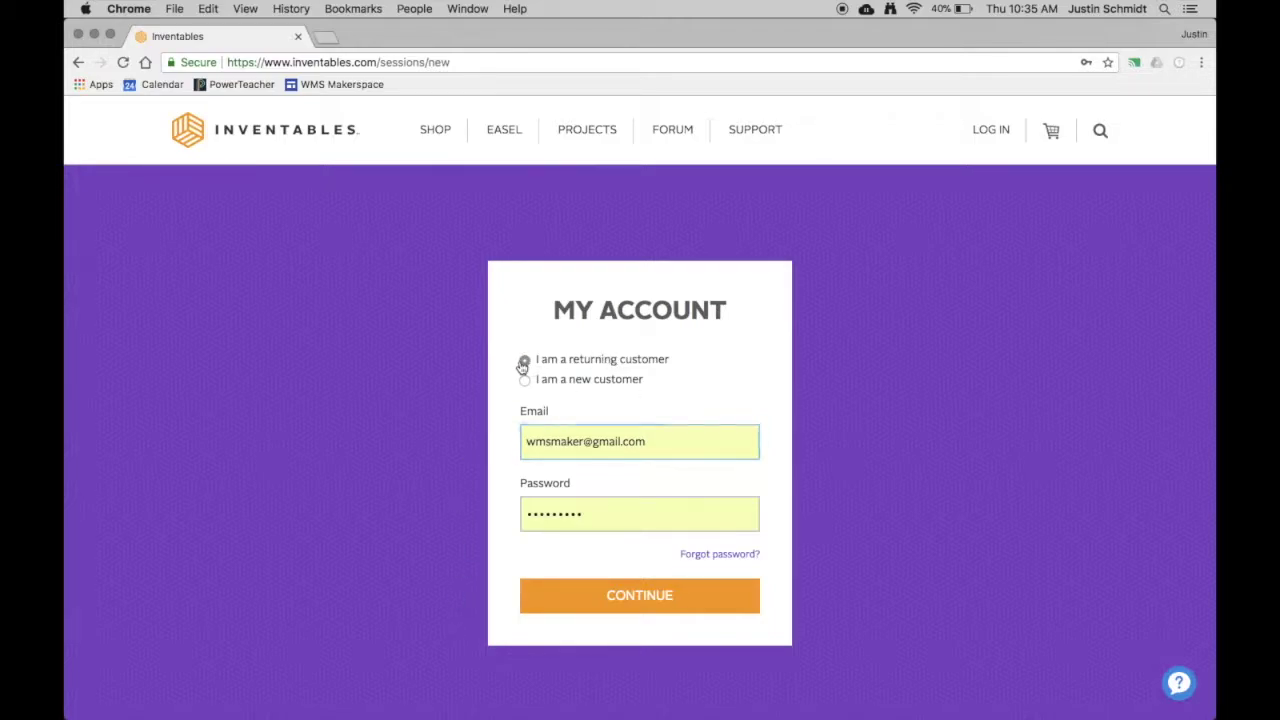
{"action": "left_click", "coordinate": [651, 610]}
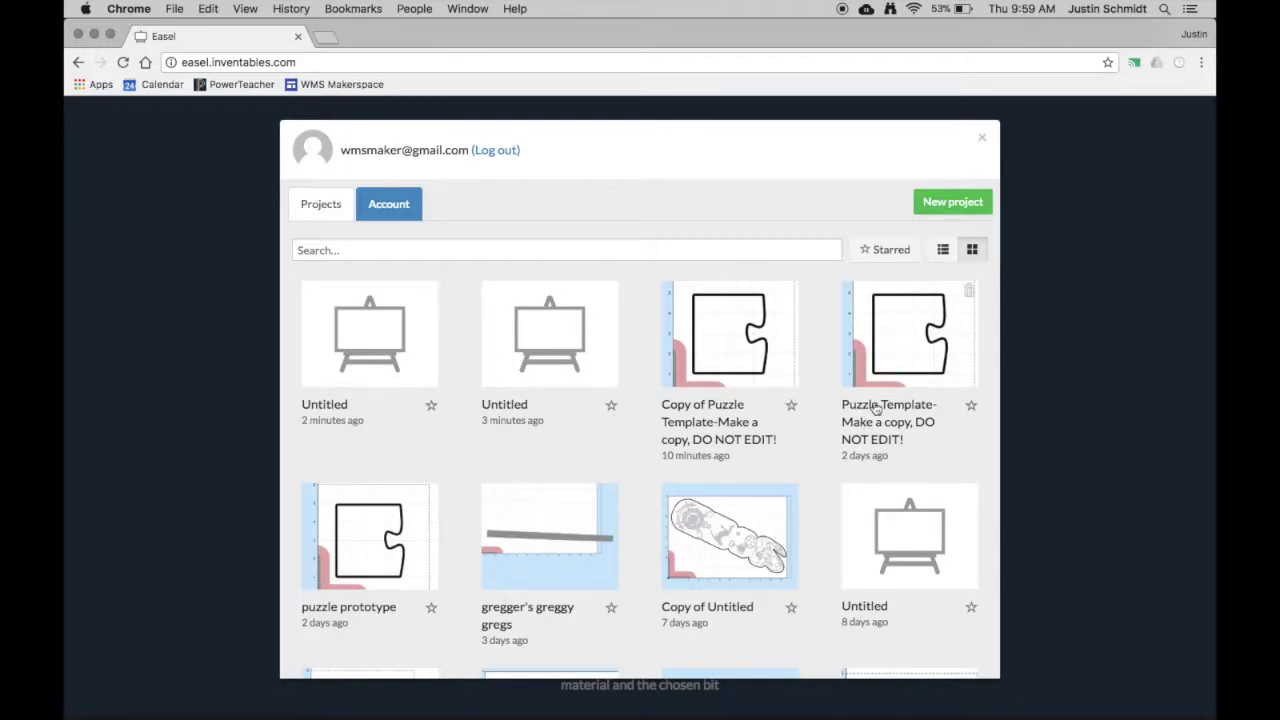
- Open the project "Puzzle Template-Make a copy, DO NOT EDIT!" and make a copy of it
{"action": "left_click", "coordinate": [924, 367]}
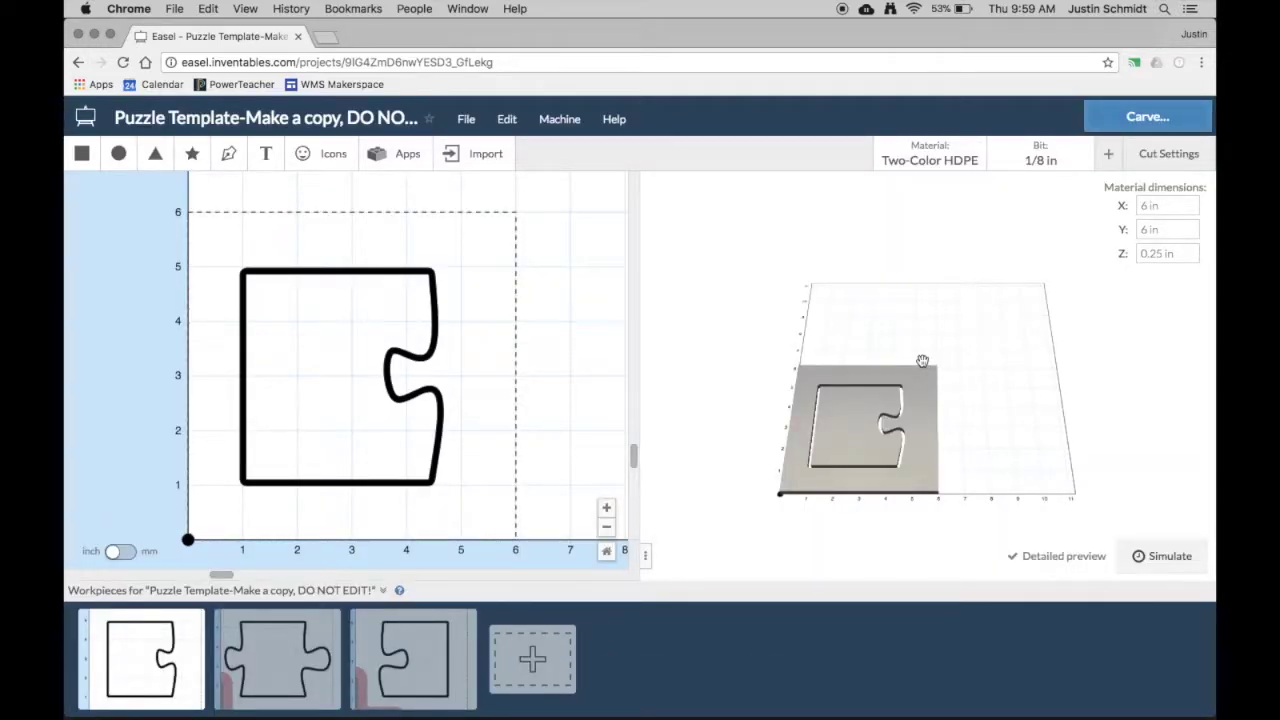
{"action": "left_click", "coordinate": [476, 128]}
{"action": "left_click", "coordinate": [476, 220]}
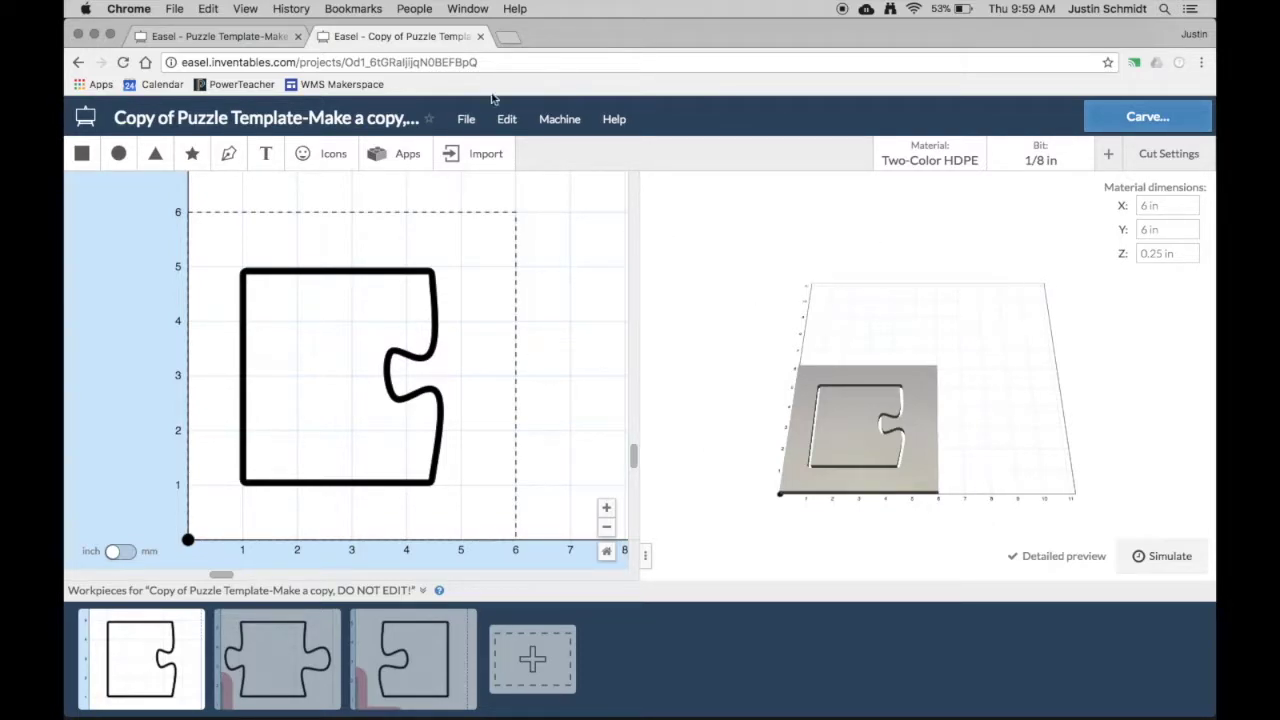
- Set the machine for the copied puzzle project to Carvey
{"action": "left_click", "coordinate": [553, 120]}
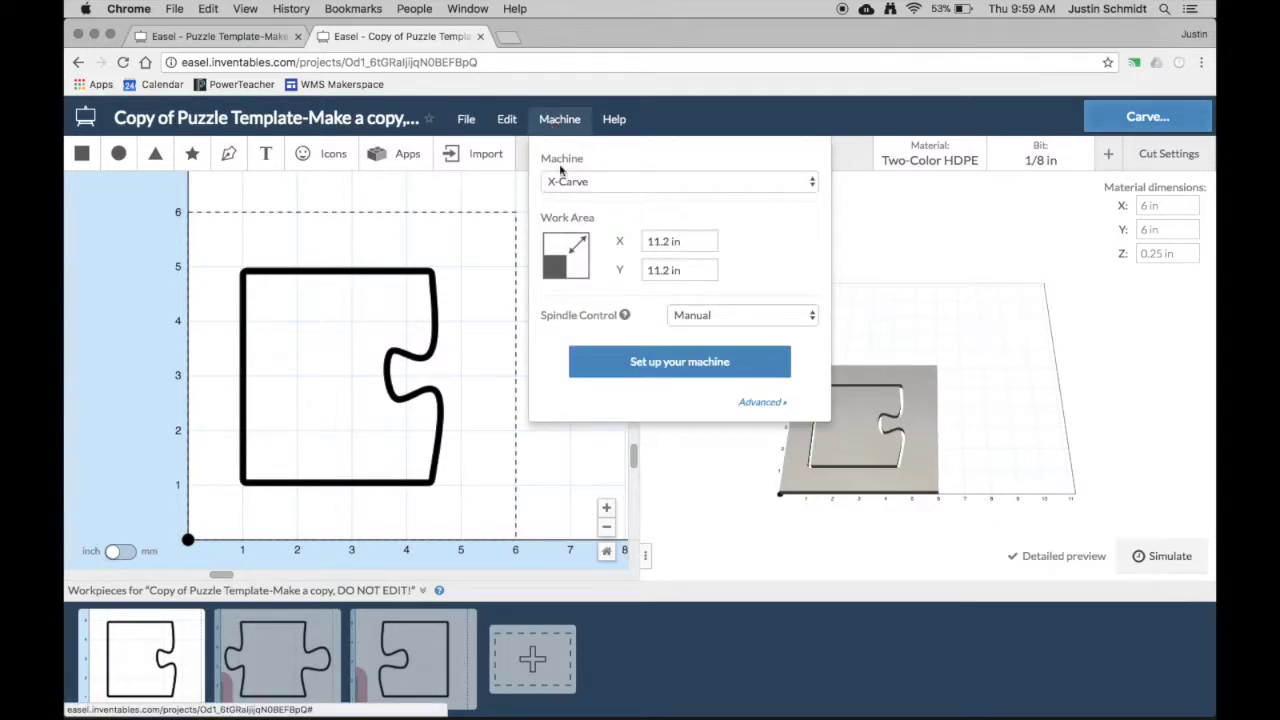
{"action": "left_click", "coordinate": [686, 187]}
{"action": "left_click", "coordinate": [656, 207]}
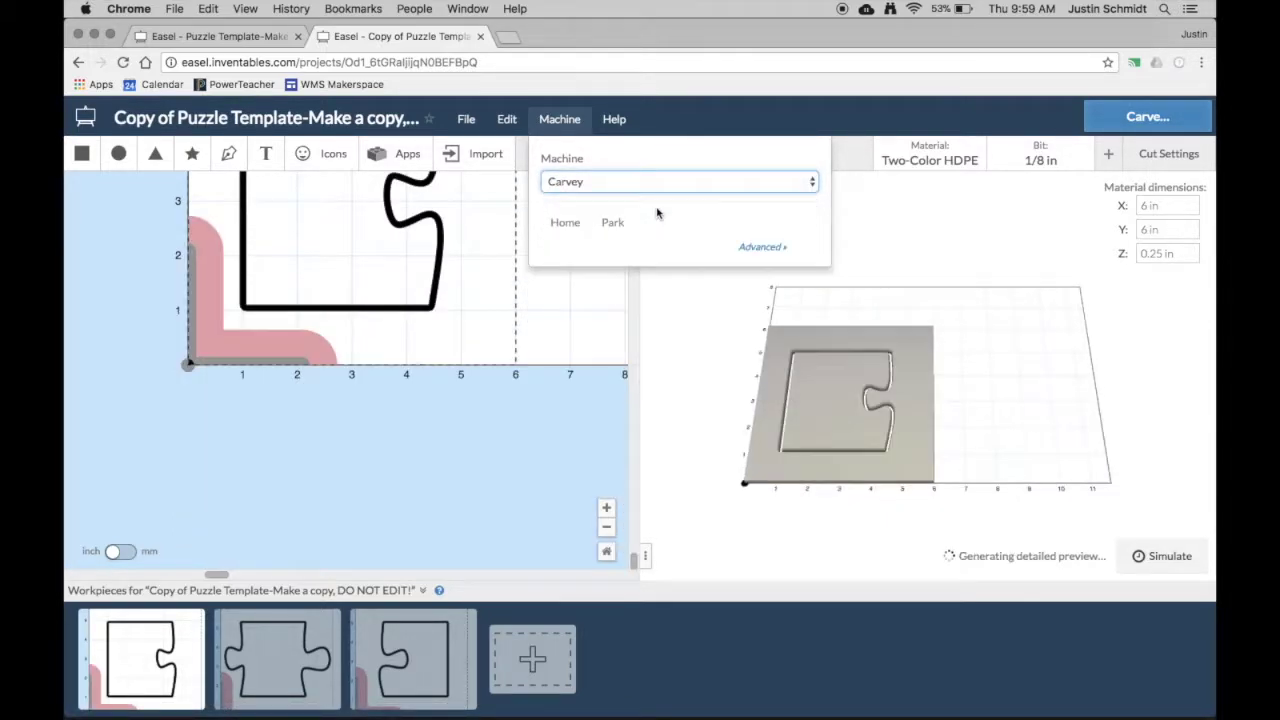
{"action": "left_click", "coordinate": [899, 226]}
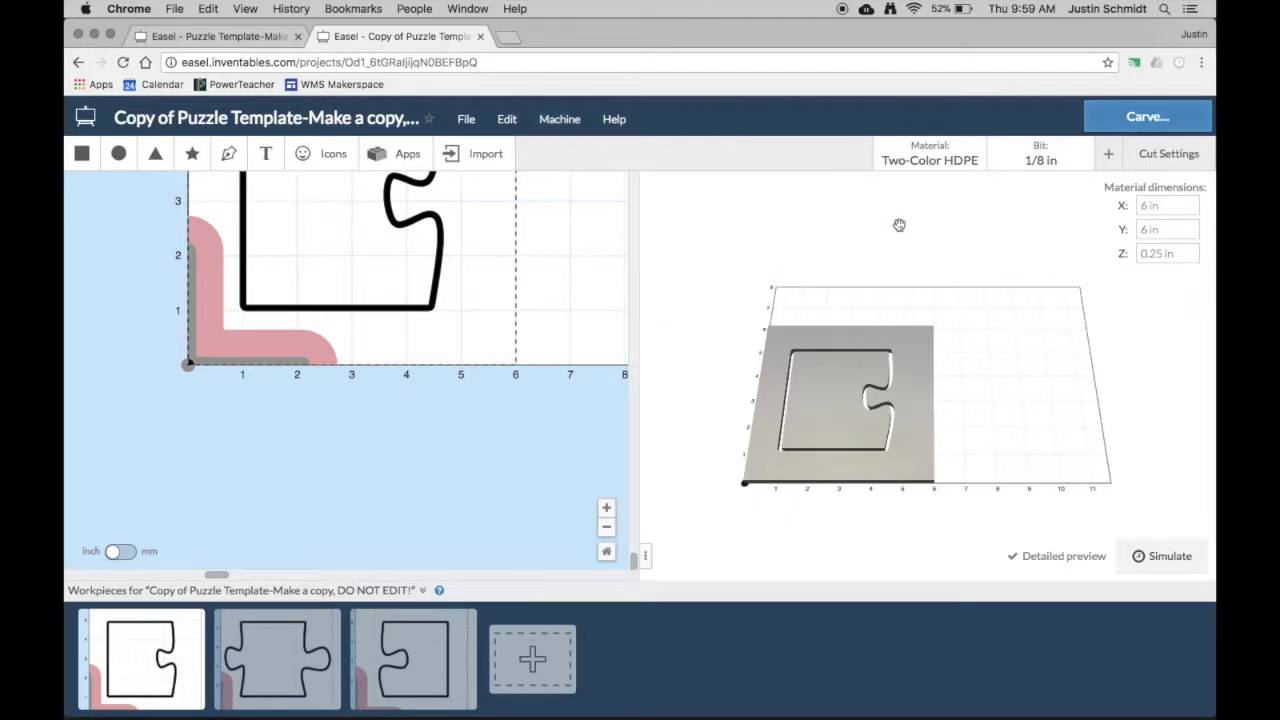
{"action": "scroll", "coordinate": [676, 295], "scroll_direction": "up", "scroll_amount": 2}
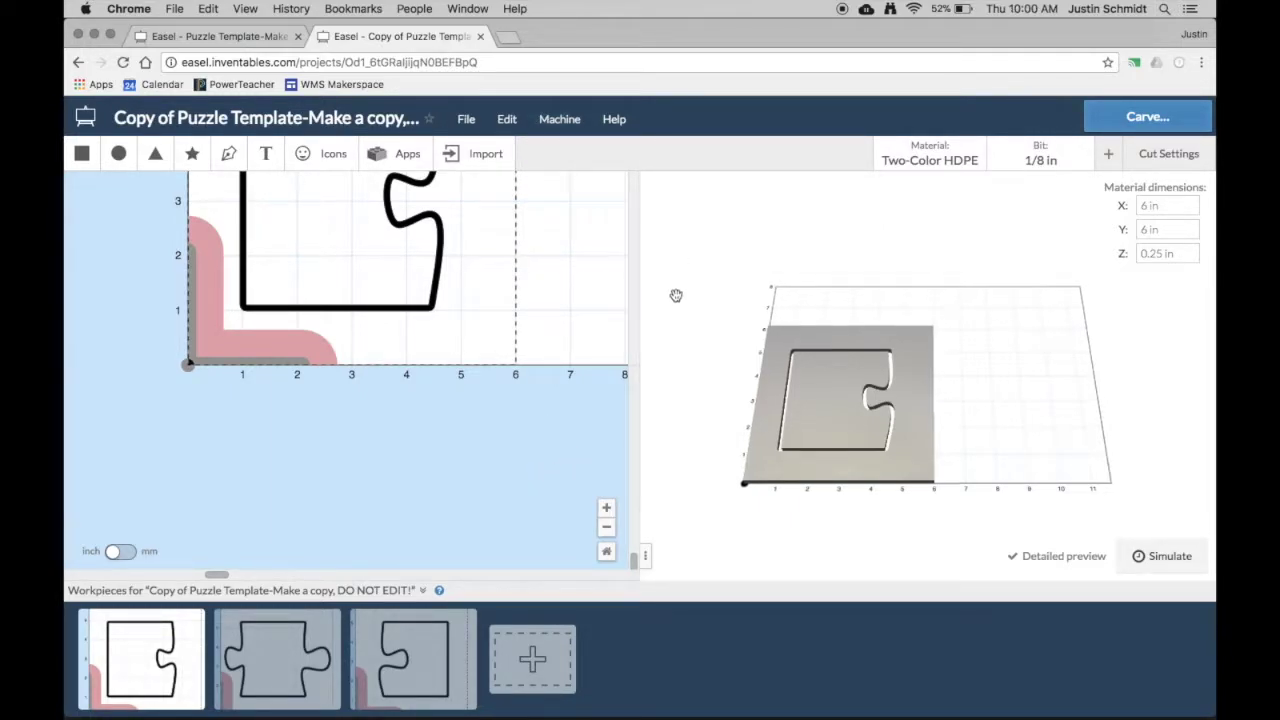
{"action": "scroll", "coordinate": [676, 295], "scroll_direction": "up", "scroll_amount": 2}
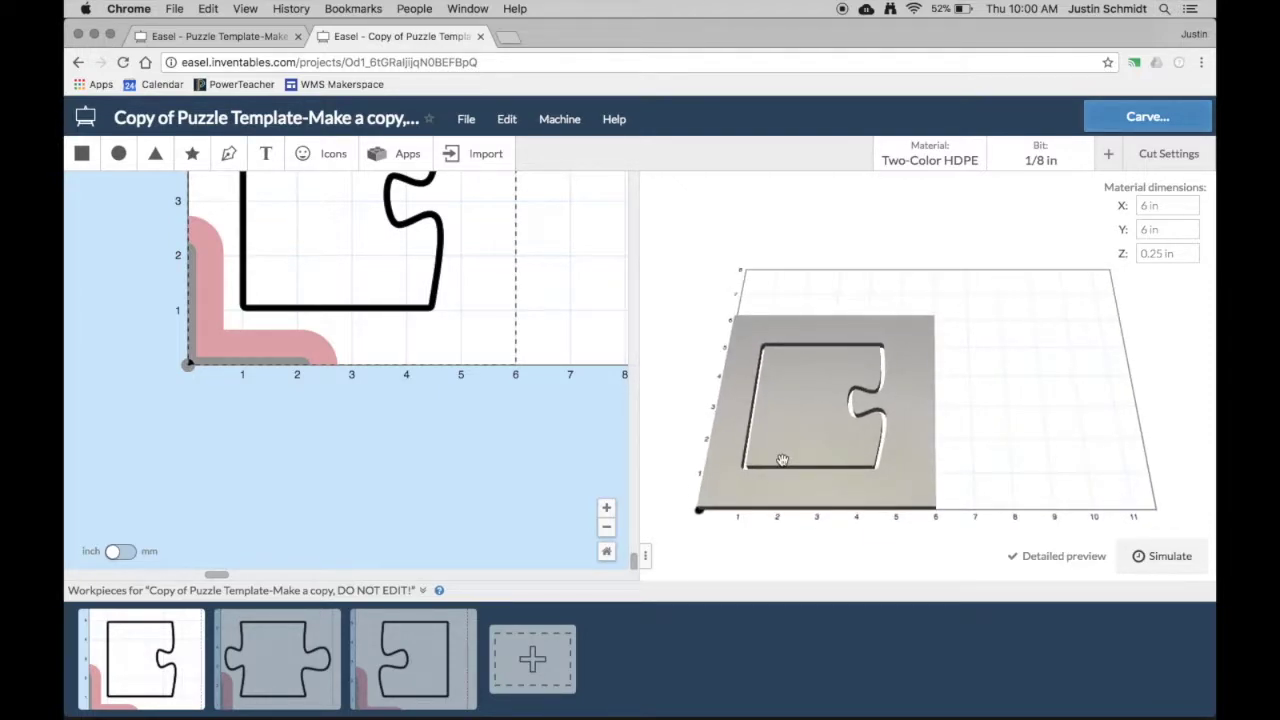
{"action": "scroll", "coordinate": [471, 232], "scroll_direction": "up", "scroll_amount": 4}
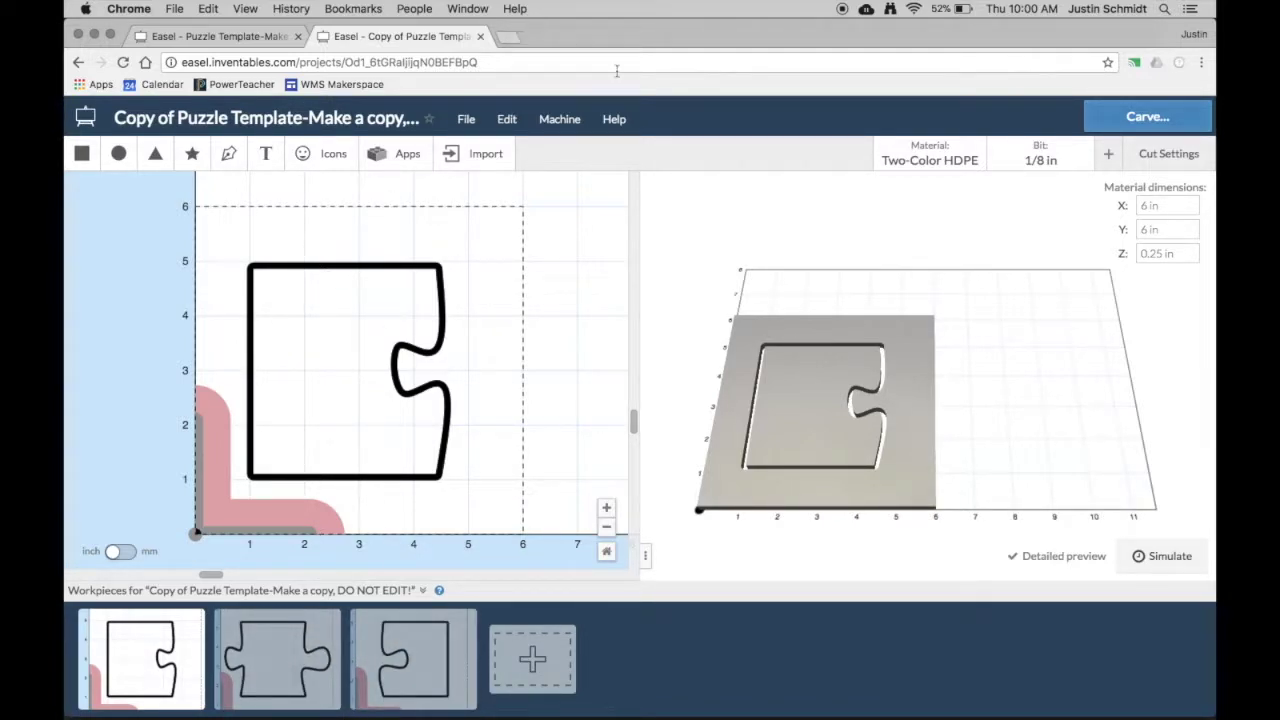
- Browse the icon Design Library for ready-made shapes that could decorate the puzzle piece, and close it without inserting one
{"action": "left_click", "coordinate": [334, 154]}
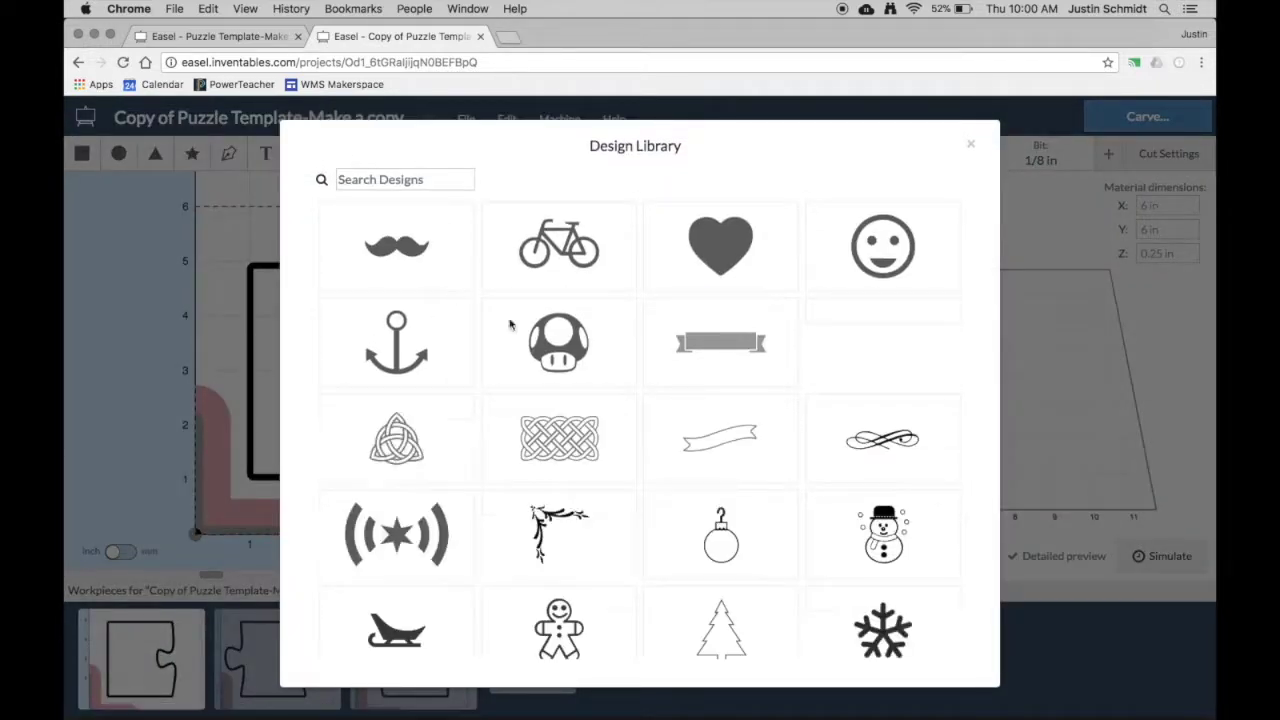
{"action": "scroll", "coordinate": [749, 394], "scroll_direction": "down", "scroll_amount": 2}
{"action": "scroll", "coordinate": [749, 394], "scroll_direction": "down", "scroll_amount": 4}
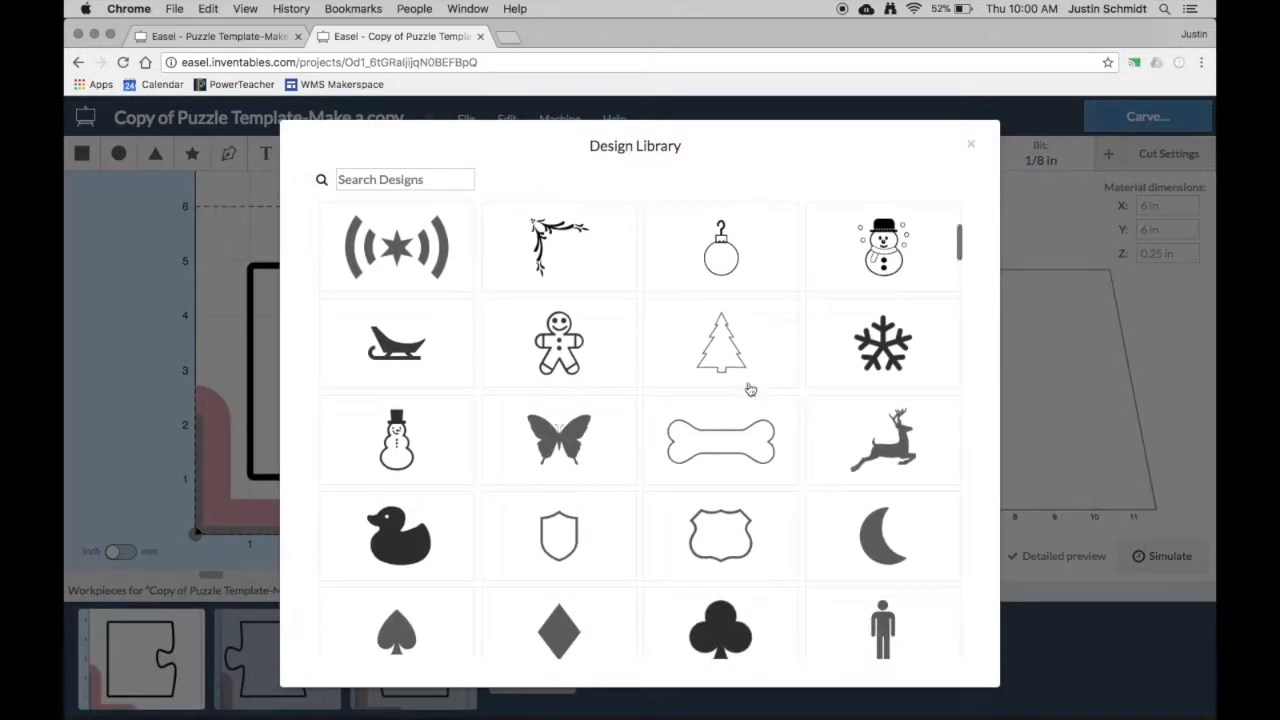
{"action": "scroll", "coordinate": [749, 392], "scroll_direction": "down", "scroll_amount": 7}
{"action": "scroll", "coordinate": [750, 338], "scroll_direction": "down", "scroll_amount": 15}
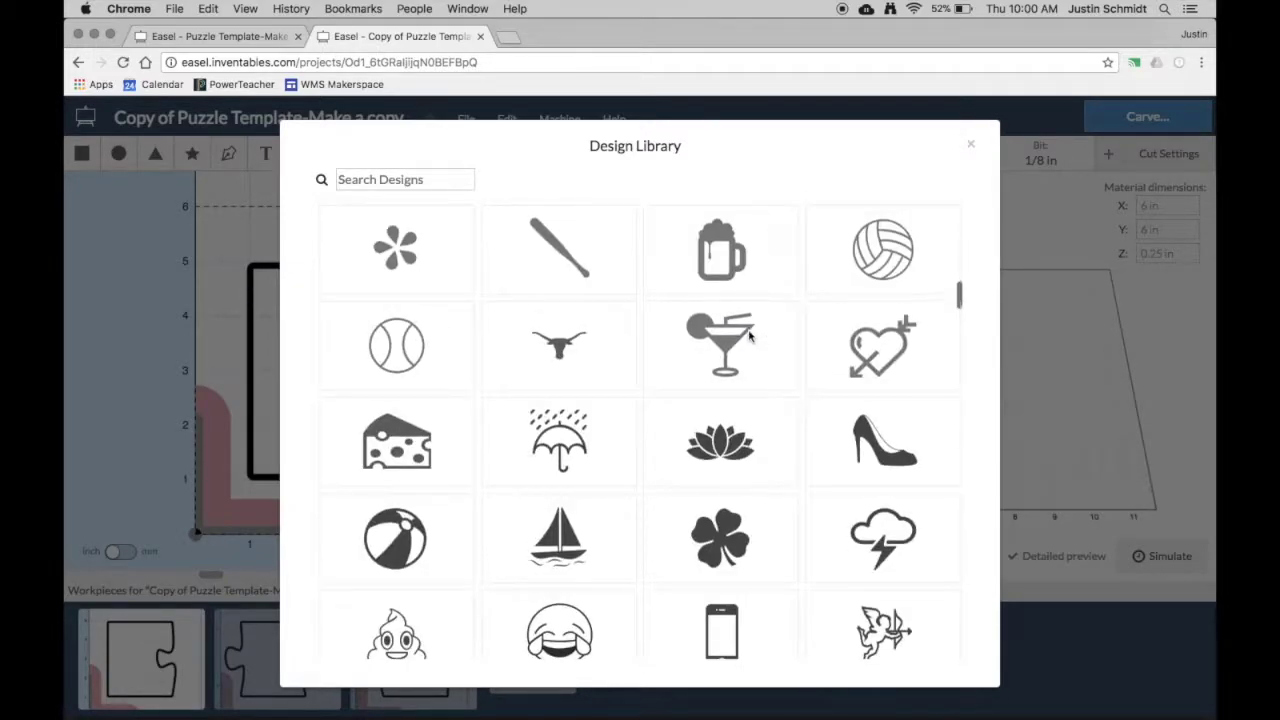
{"action": "scroll", "coordinate": [750, 338], "scroll_direction": "down", "scroll_amount": 3}
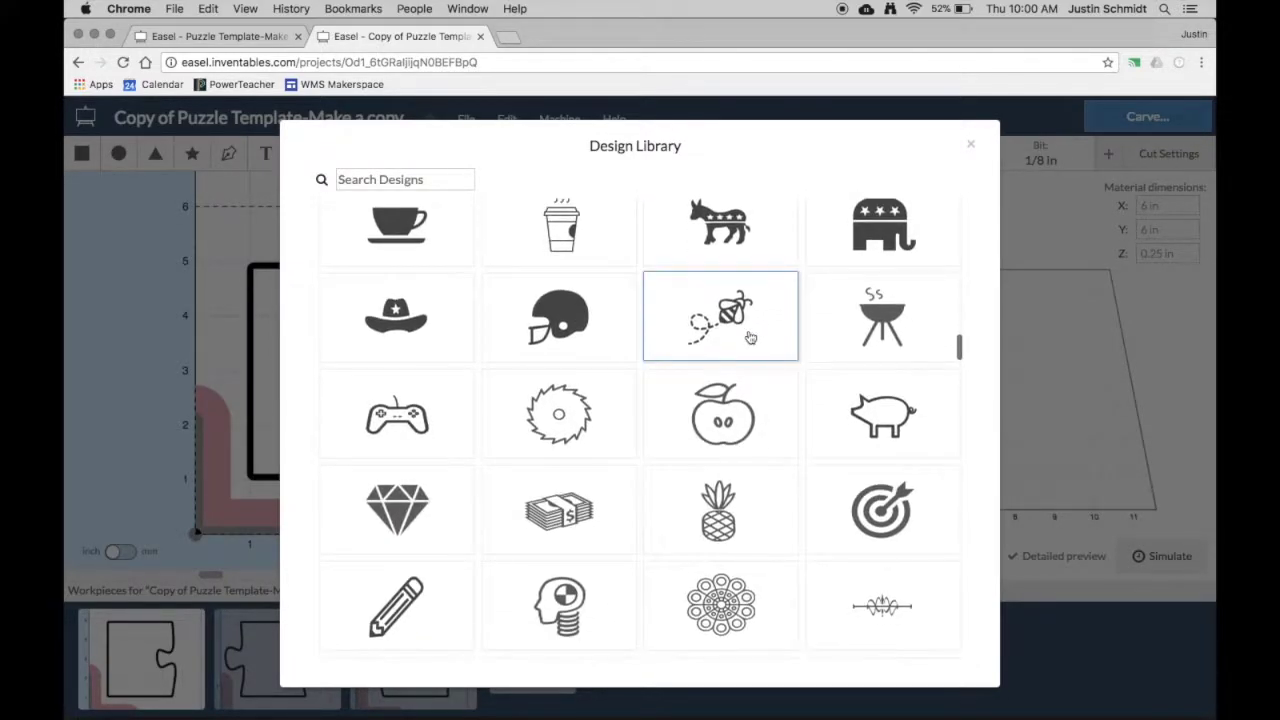
{"action": "scroll", "coordinate": [750, 338], "scroll_direction": "down", "scroll_amount": 2}
{"action": "scroll", "coordinate": [750, 338], "scroll_direction": "up", "scroll_amount": 4}
{"action": "scroll", "coordinate": [745, 340], "scroll_direction": "down", "scroll_amount": 1}
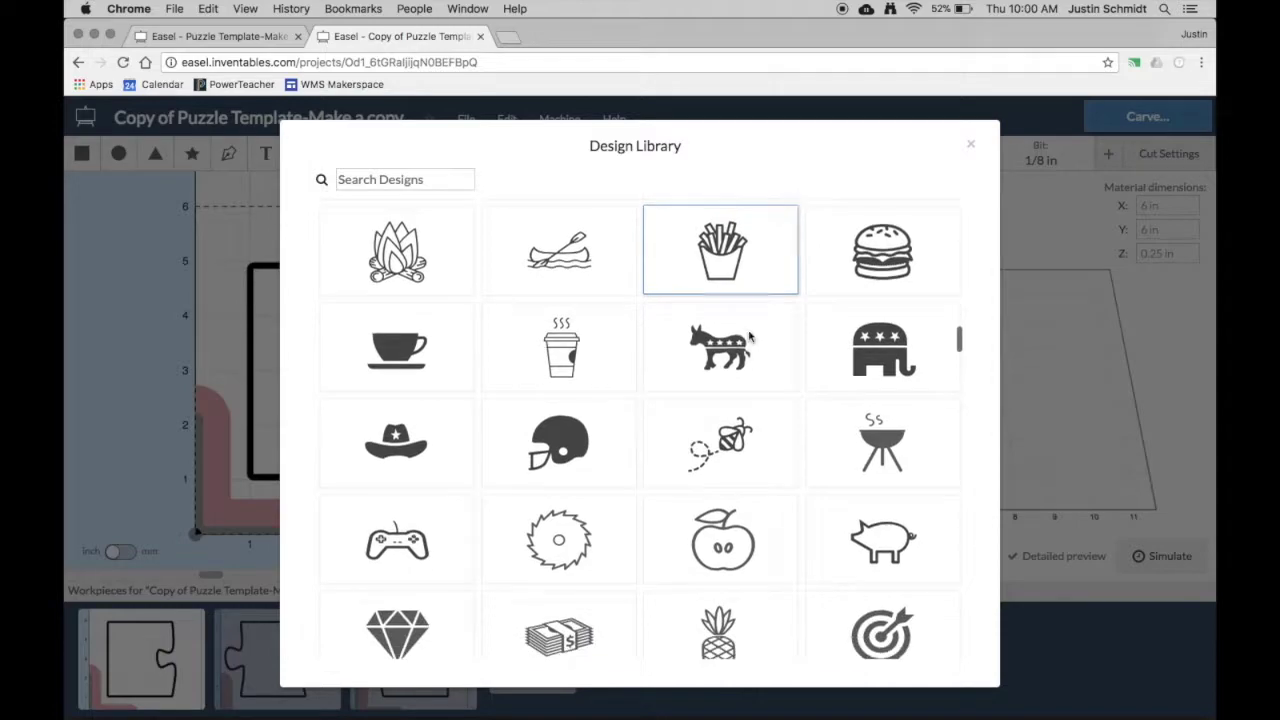
{"action": "scroll", "coordinate": [743, 337], "scroll_direction": "up", "scroll_amount": 1}
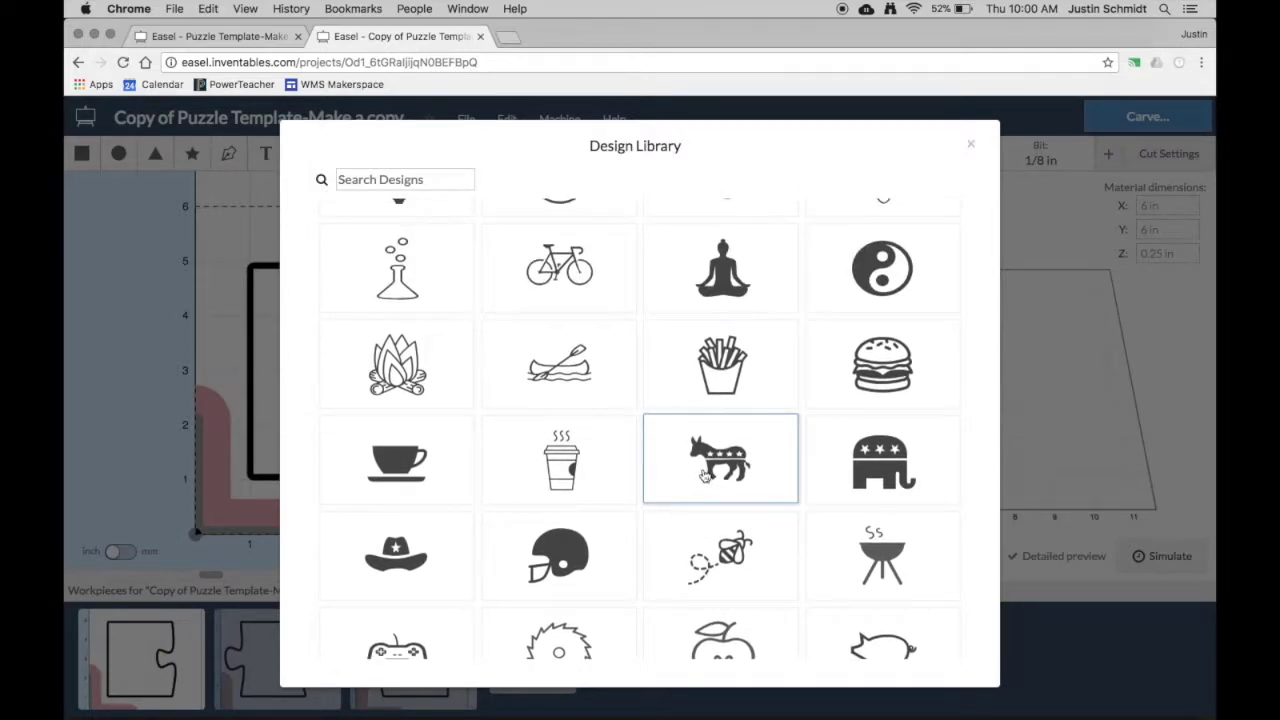
{"action": "left_click", "coordinate": [970, 148]}
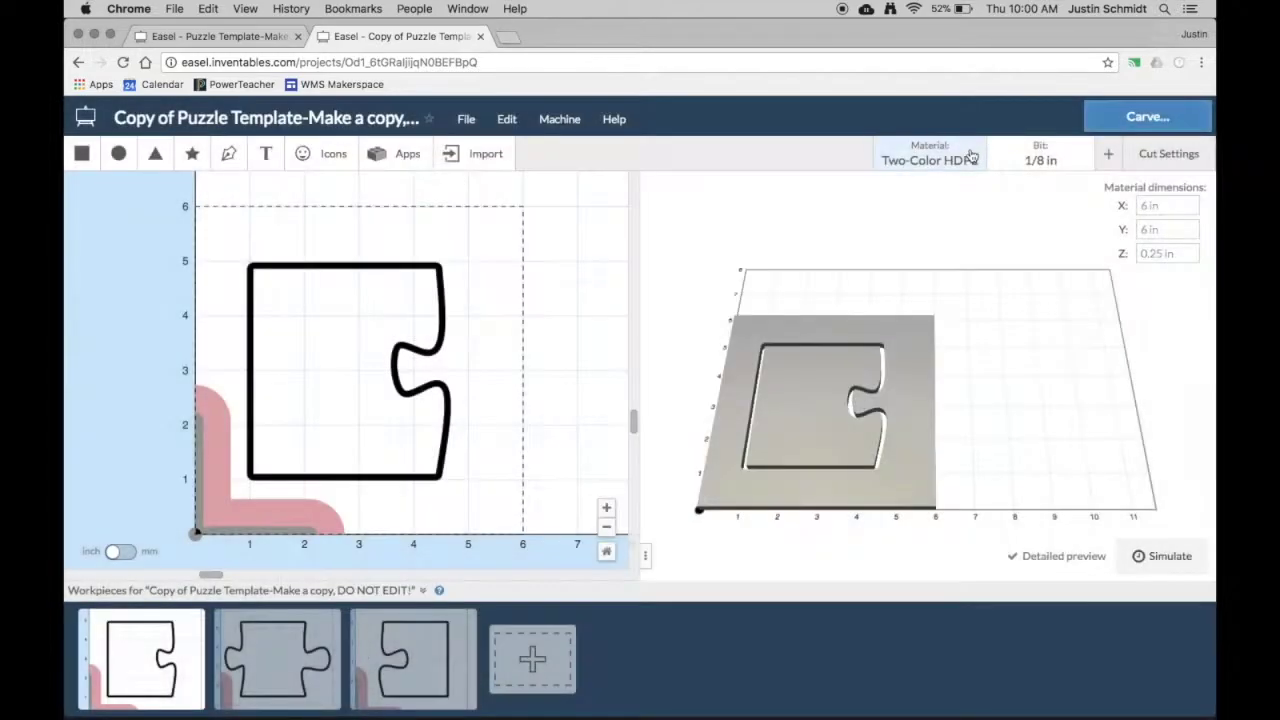
- Search Google for "cat silhouette" in a new browser tab
{"action": "left_click", "coordinate": [505, 37]}
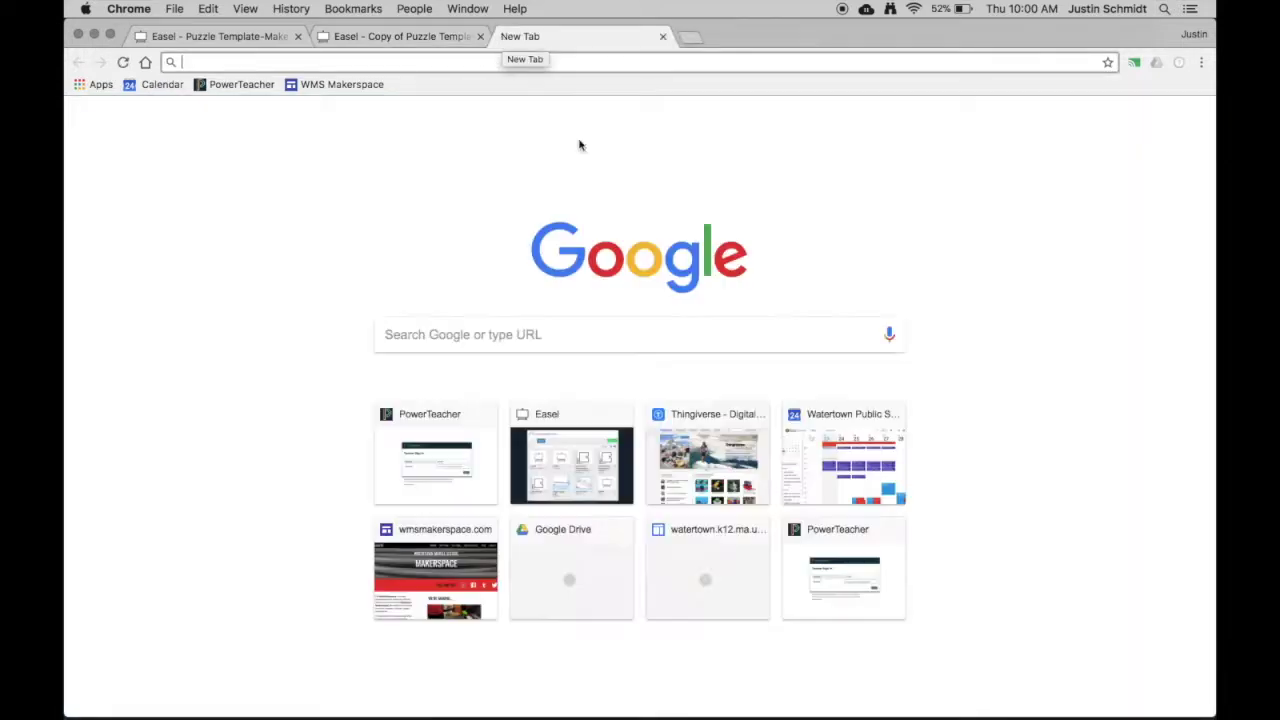
{"action": "left_click", "coordinate": [425, 333]}
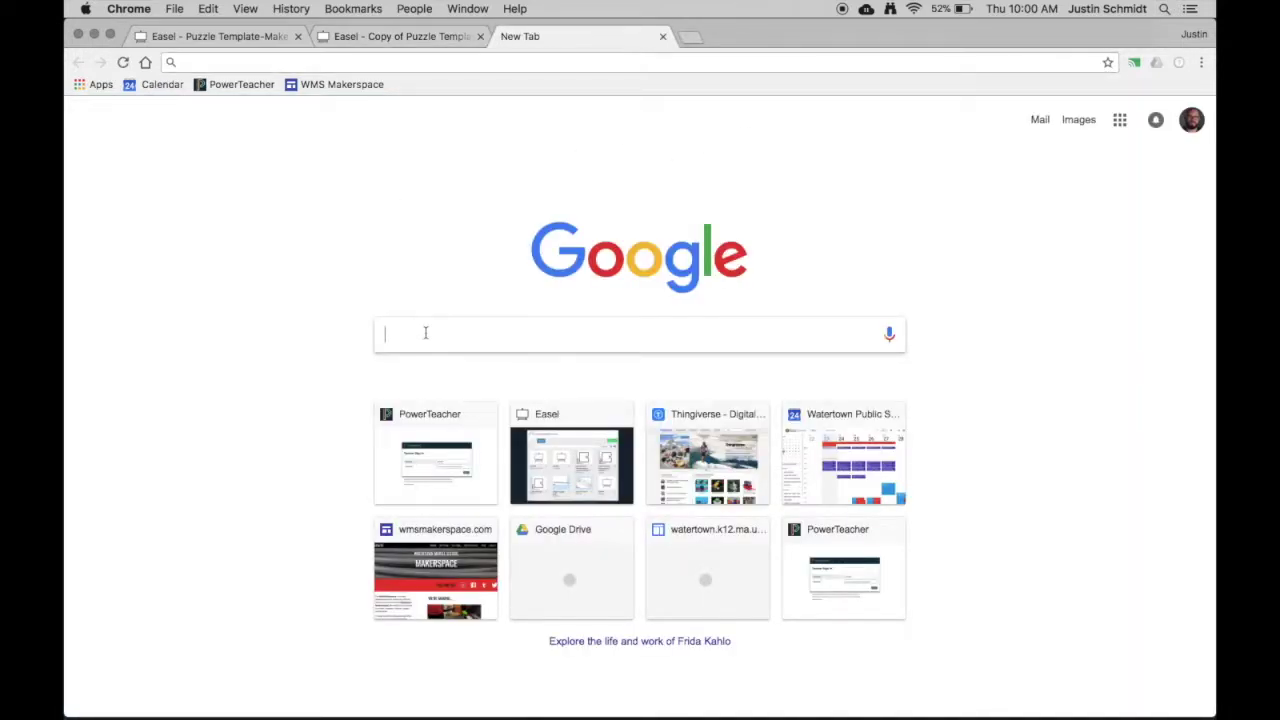
{"action": "type", "text": "ca"}
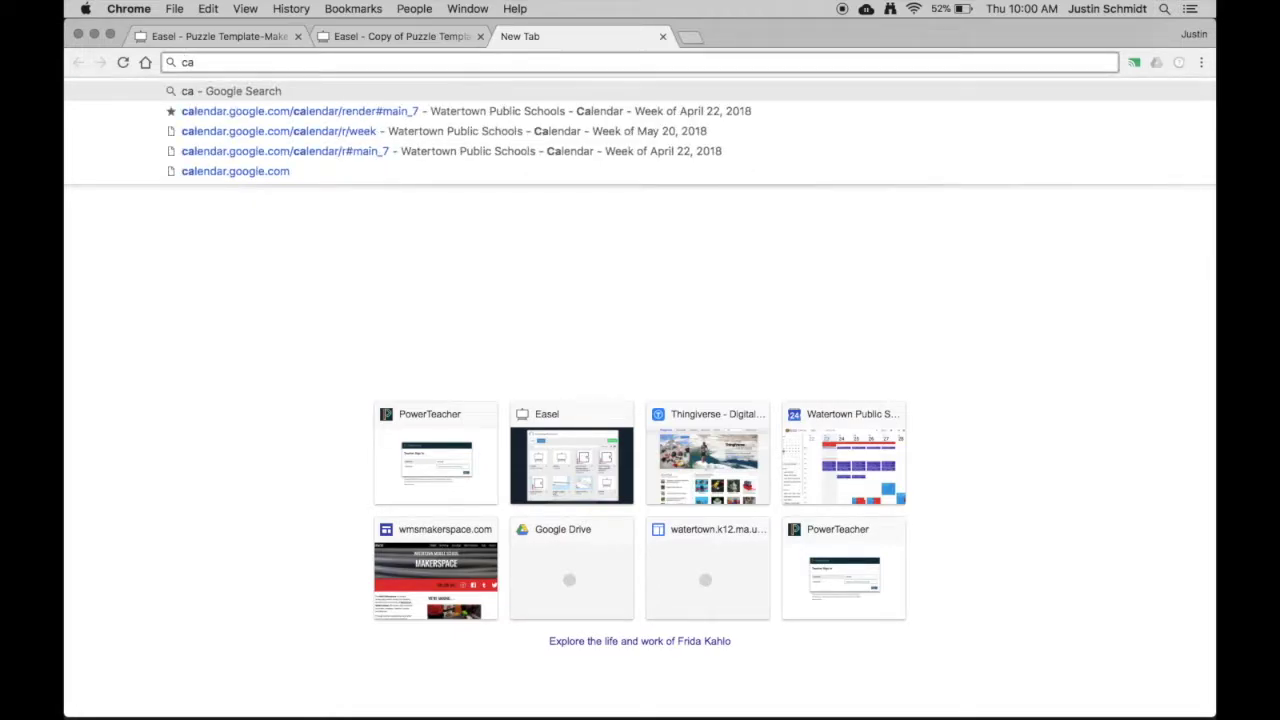
{"action": "type", "text": "t silhouette"}
{"action": "key", "text": "Return"}
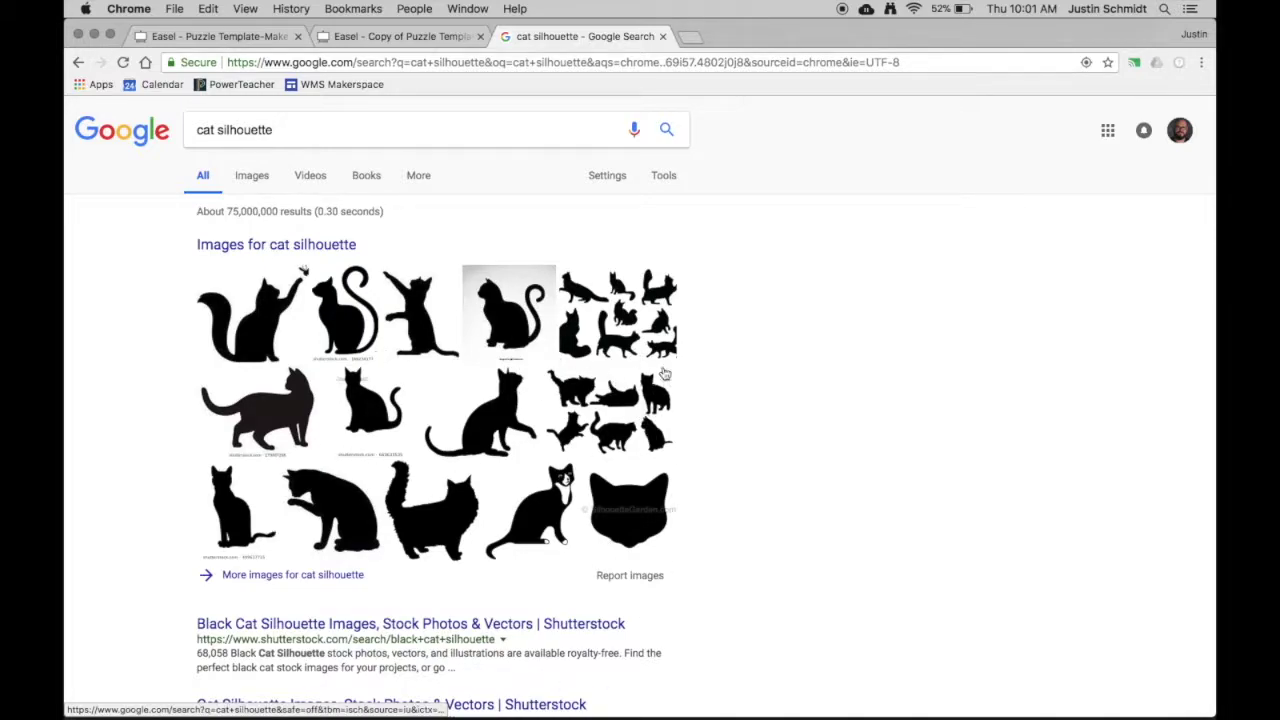
- Save the silhouette of the upright cat with raised paws to the Desktop as a JPEG image named "cat"
{"action": "left_click", "coordinate": [443, 317]}
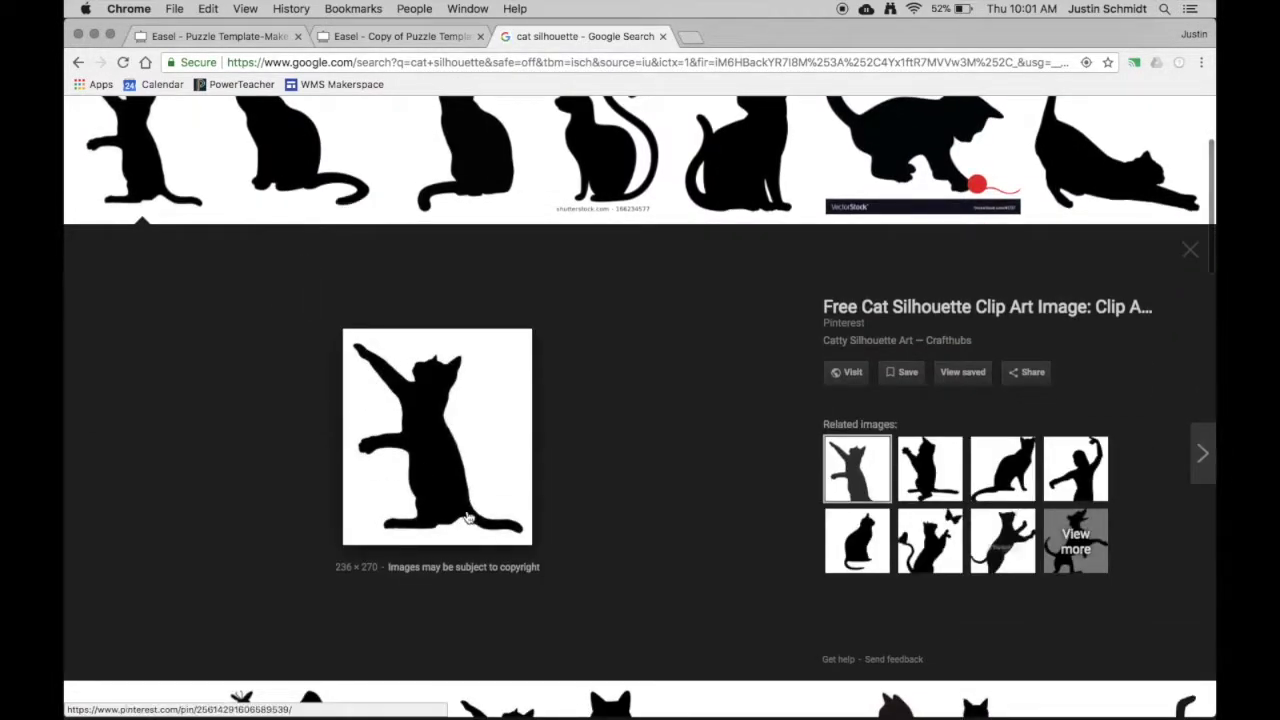
{"action": "right_click", "coordinate": [423, 410]}
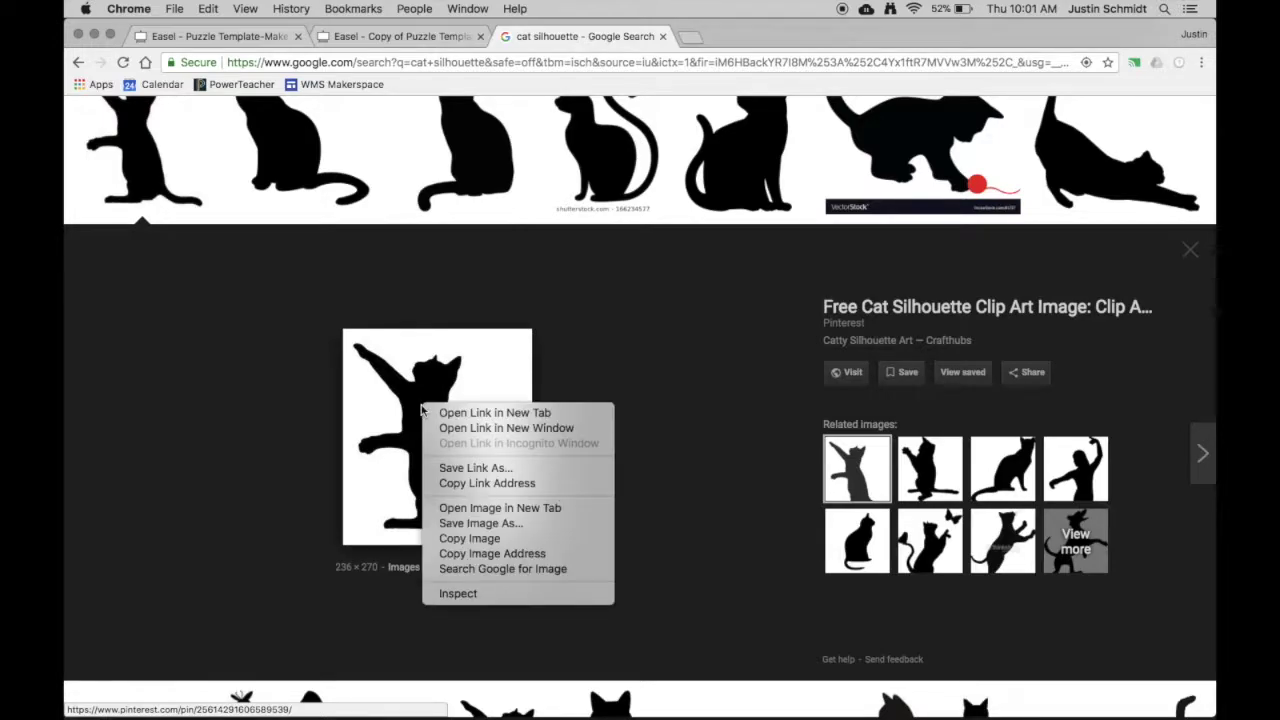
{"action": "left_click", "coordinate": [480, 524]}
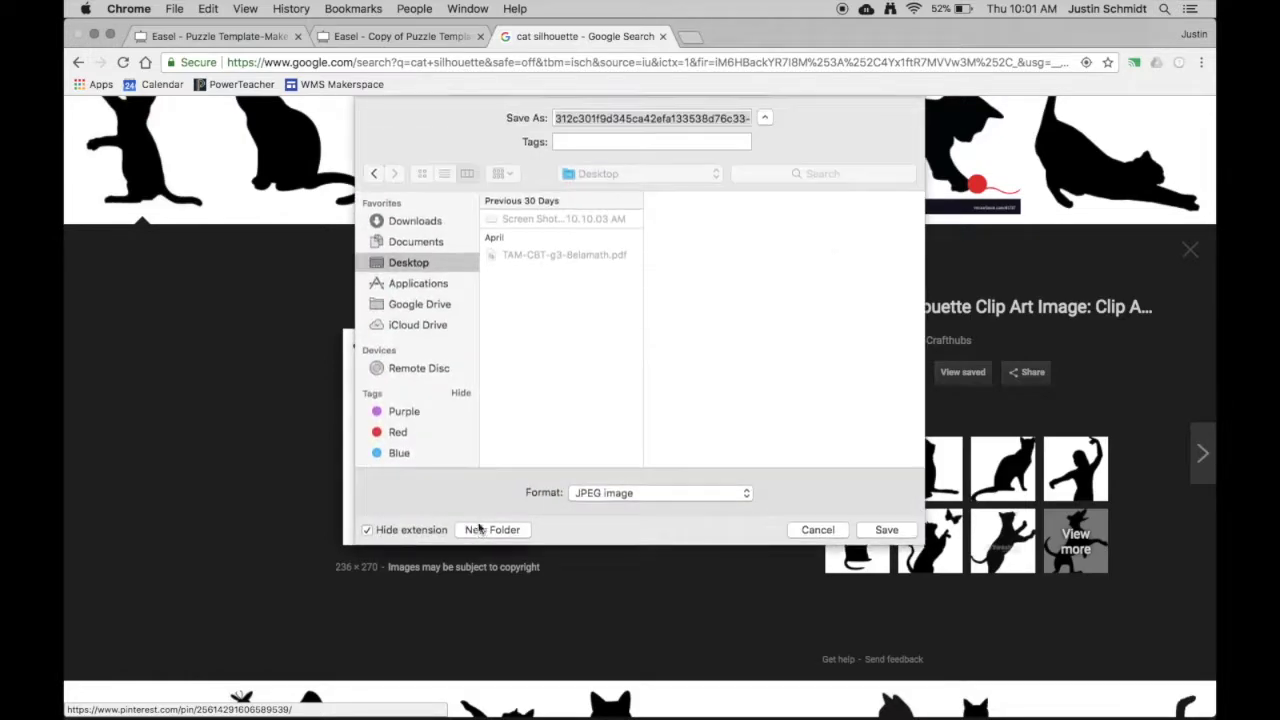
{"action": "type", "text": "cat"}
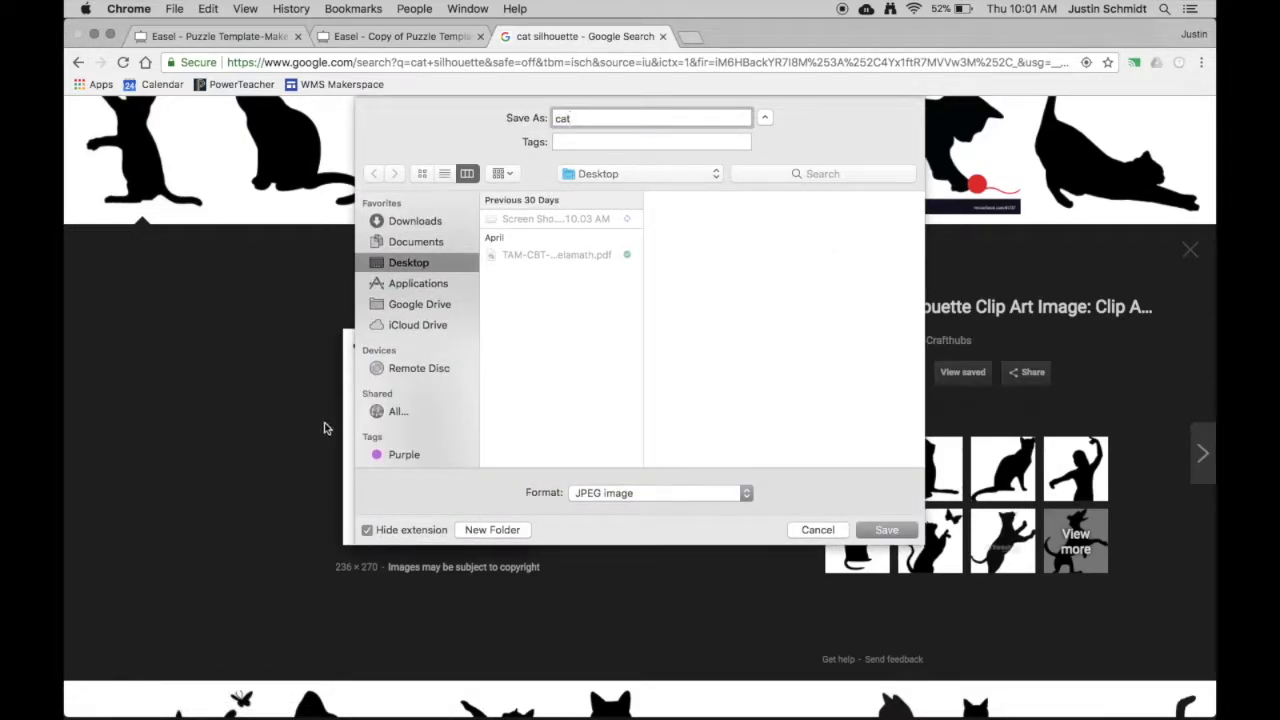
{"action": "left_click", "coordinate": [886, 530]}
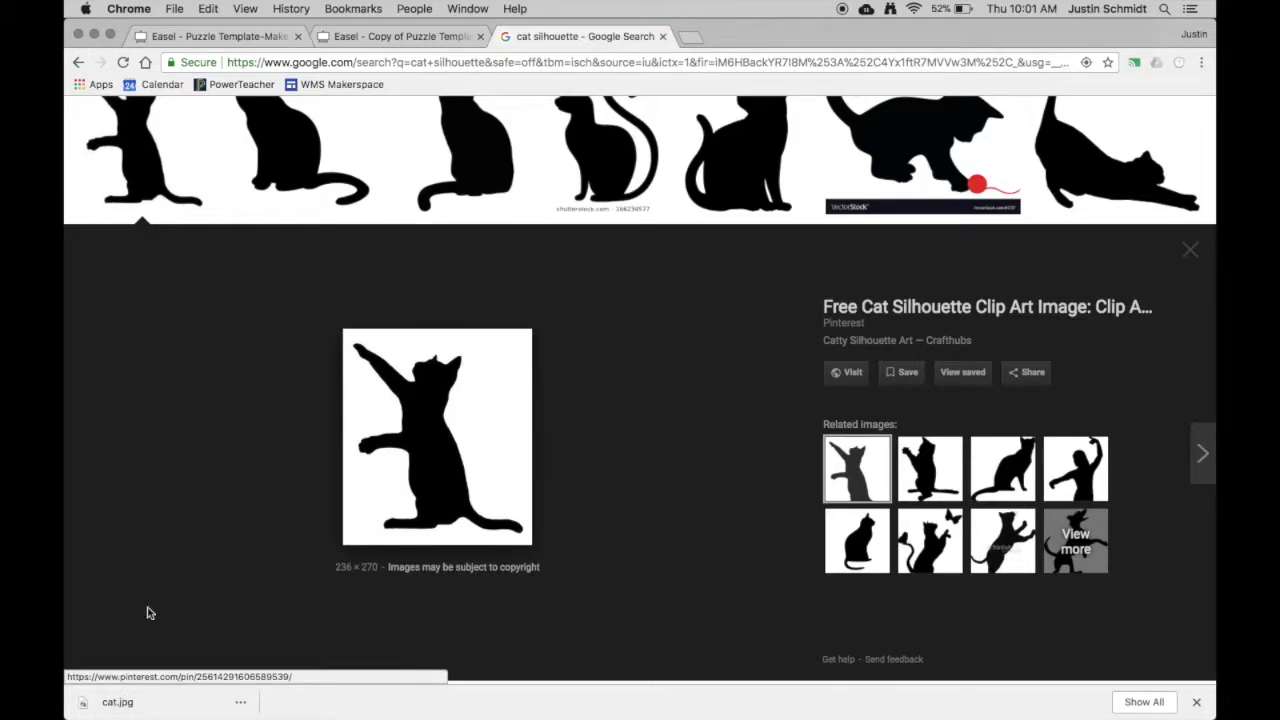
- In the copied Easel puzzle project, start an Image Trace import and upload cat.jpg from the Desktop
{"action": "left_click", "coordinate": [418, 40]}
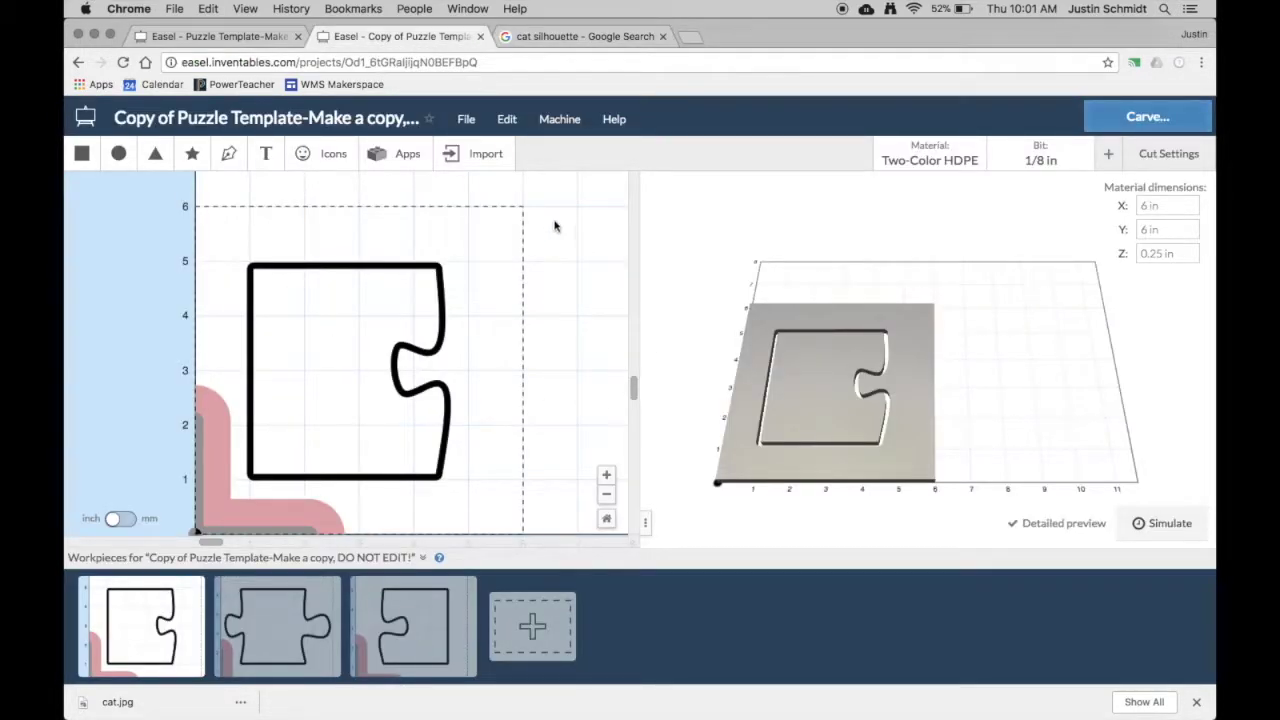
{"action": "left_click", "coordinate": [481, 156]}
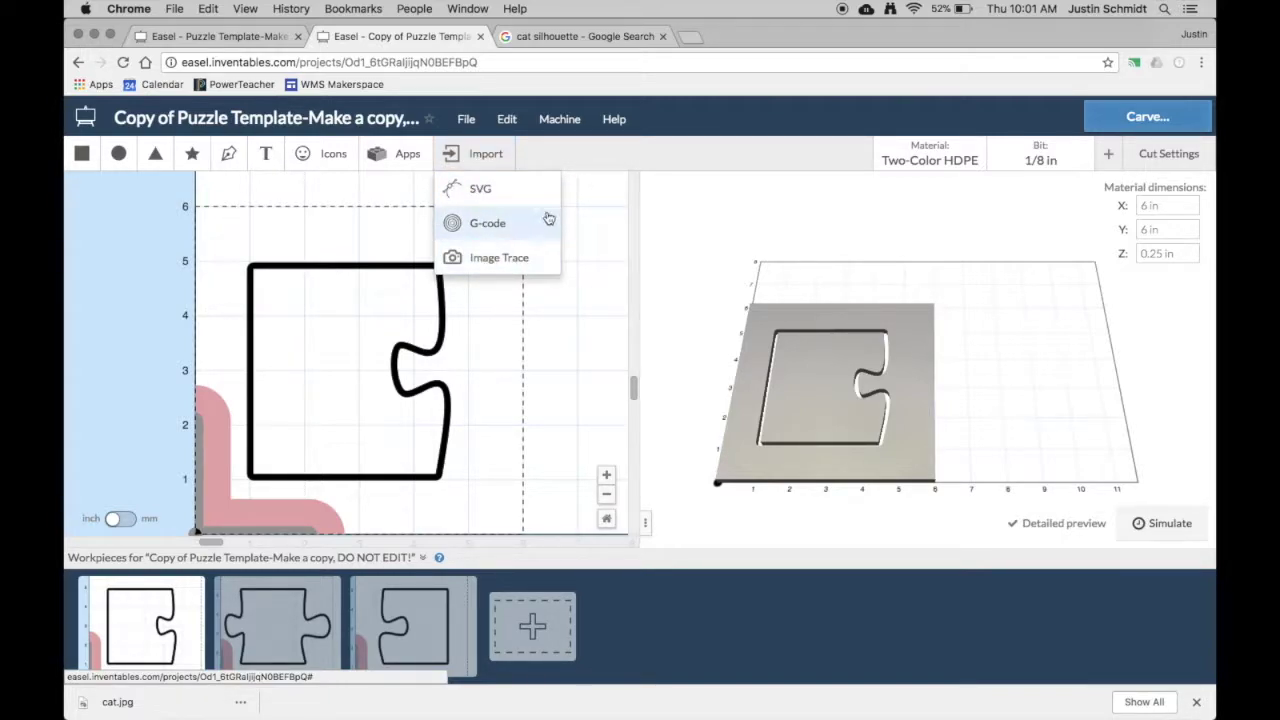
{"action": "left_click", "coordinate": [500, 257]}
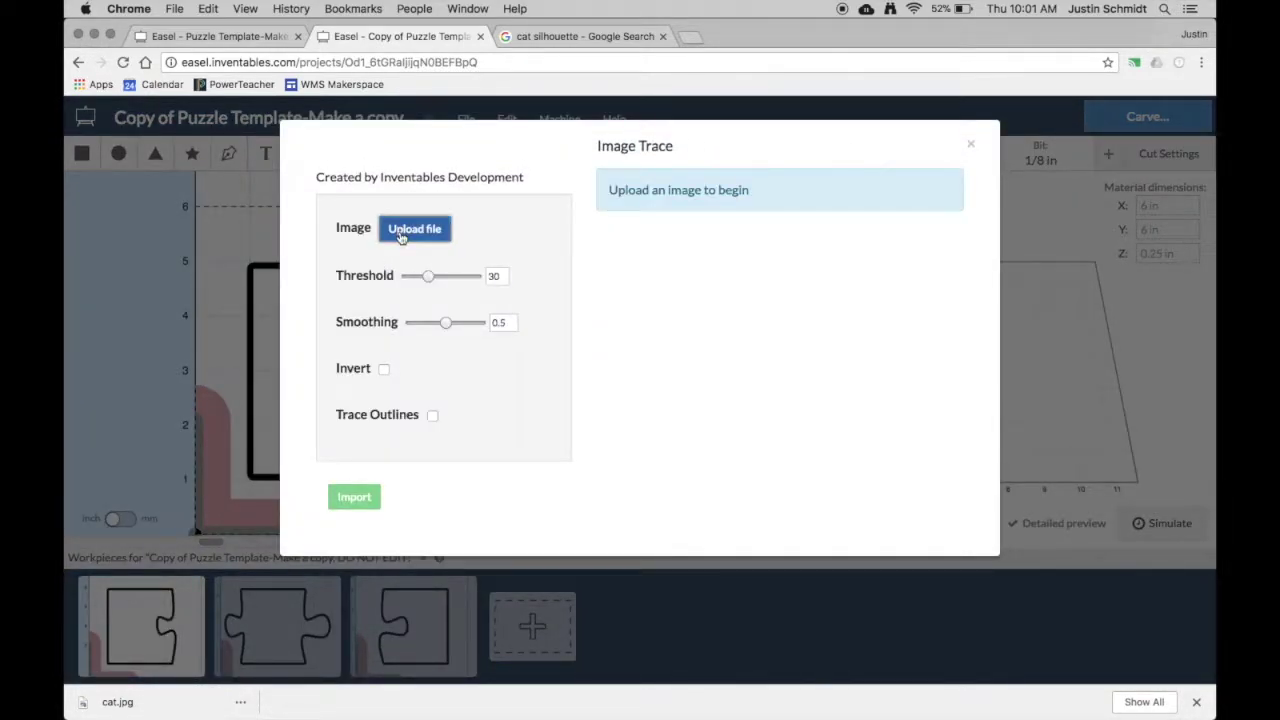
{"action": "left_click", "coordinate": [401, 233]}
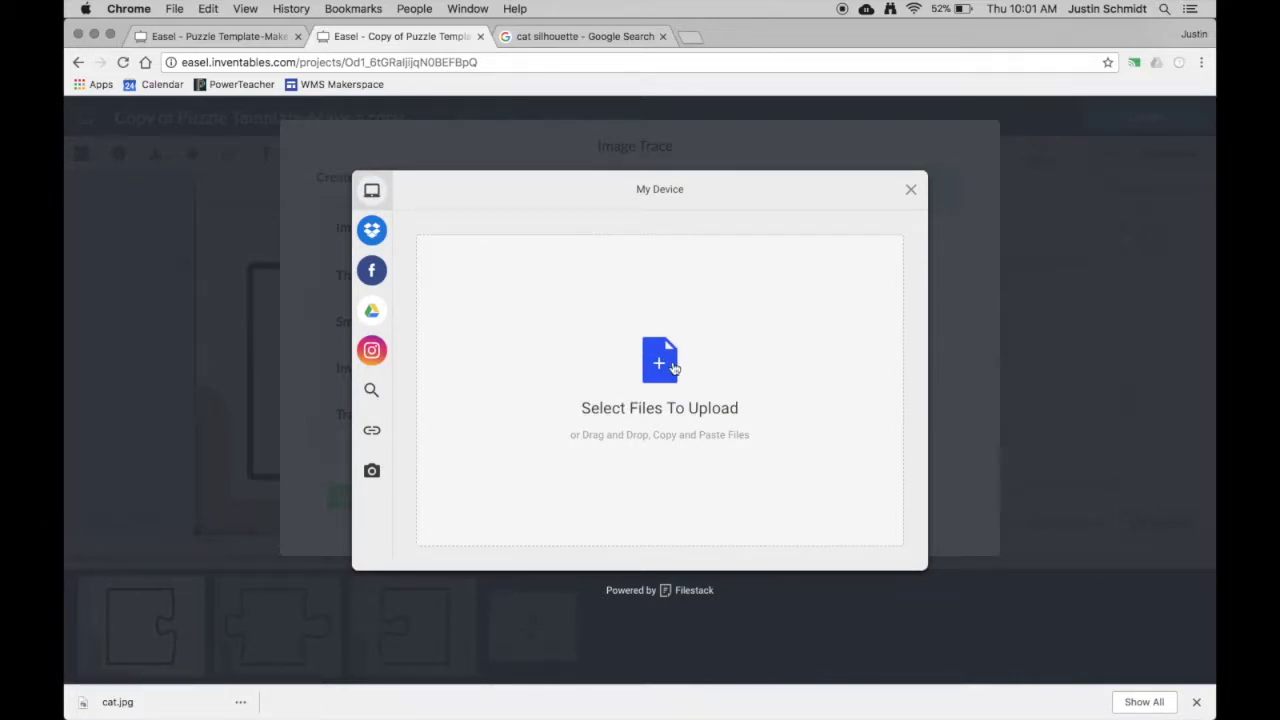
{"action": "left_click", "coordinate": [674, 368]}
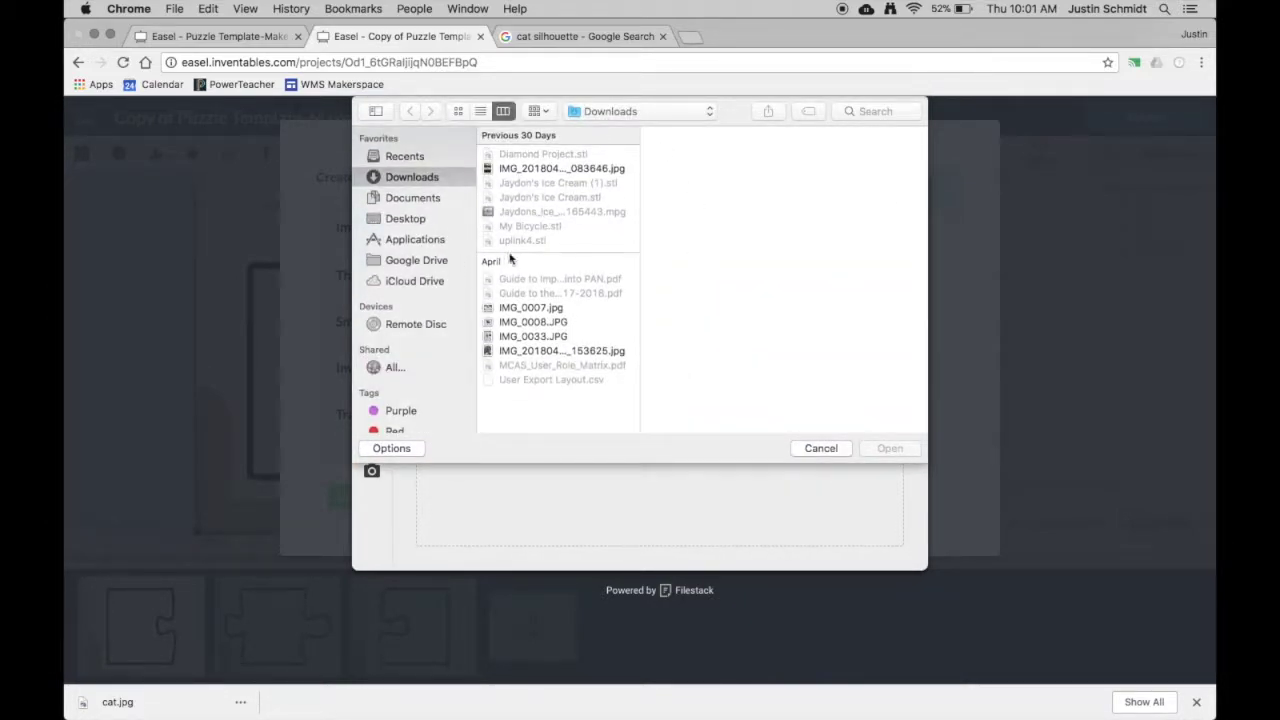
{"action": "left_click", "coordinate": [401, 220]}
{"action": "left_click", "coordinate": [535, 158]}
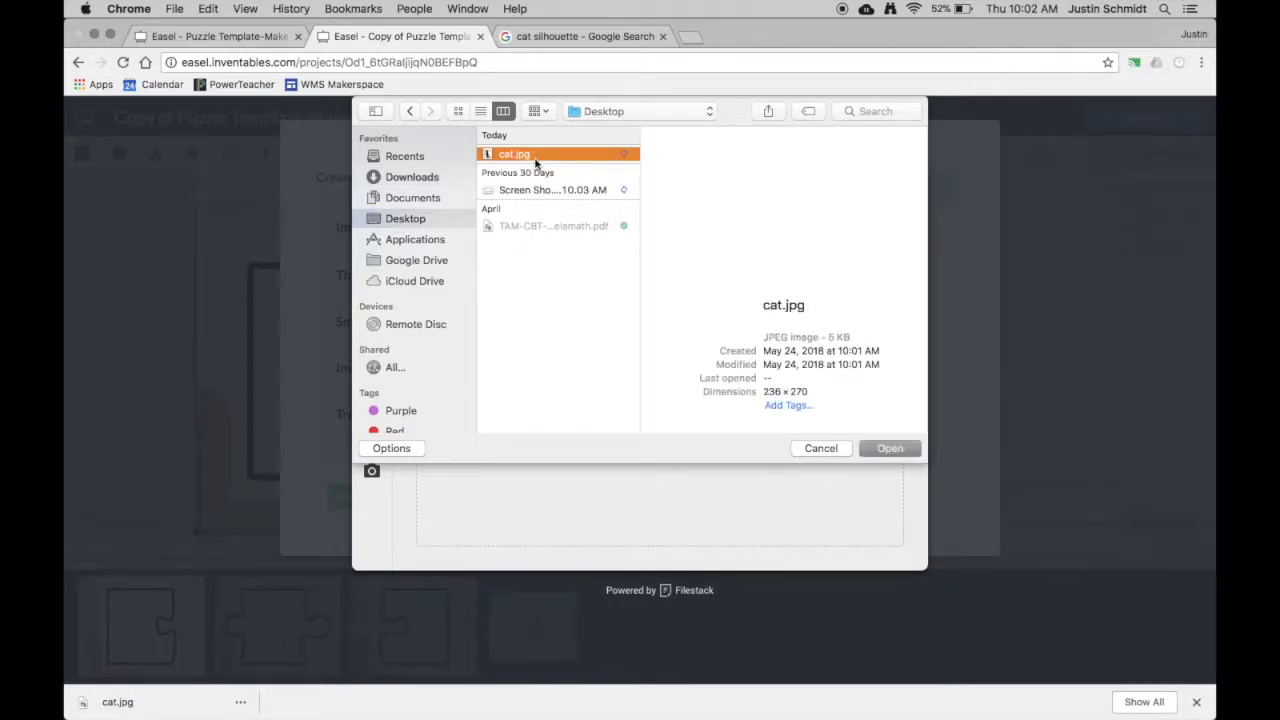
{"action": "left_click", "coordinate": [873, 446]}
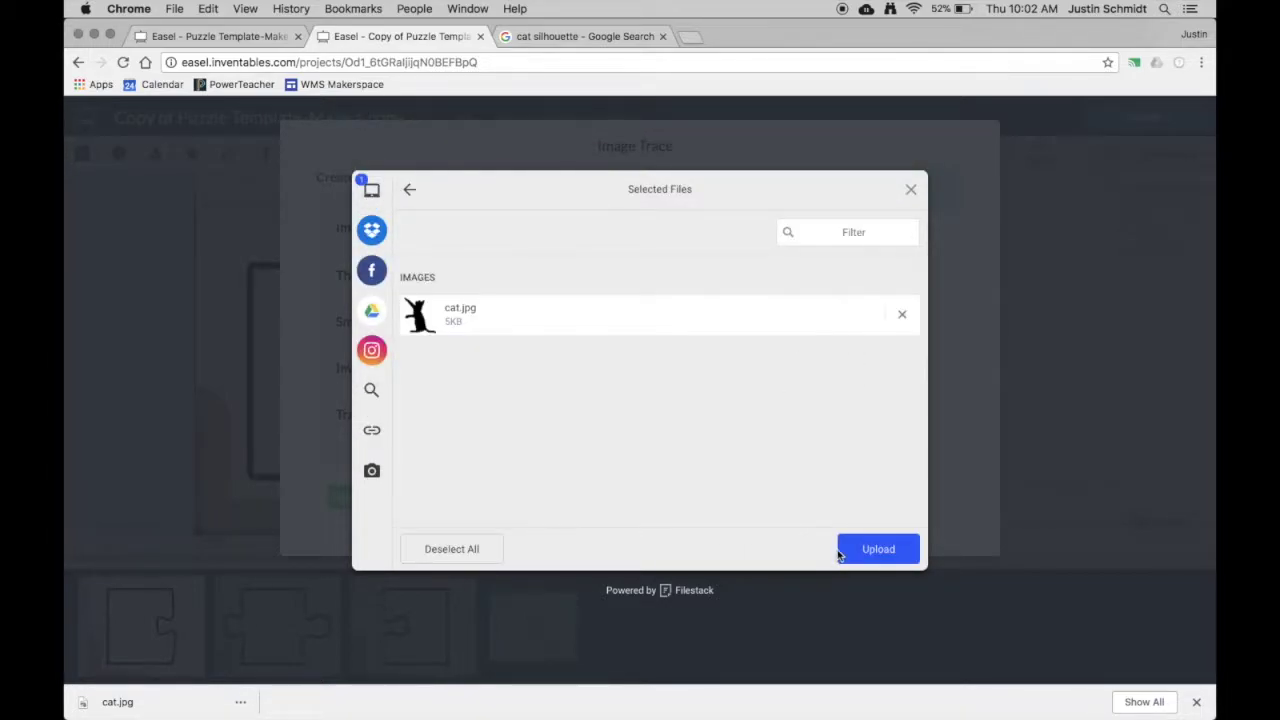
{"action": "left_click", "coordinate": [846, 556]}
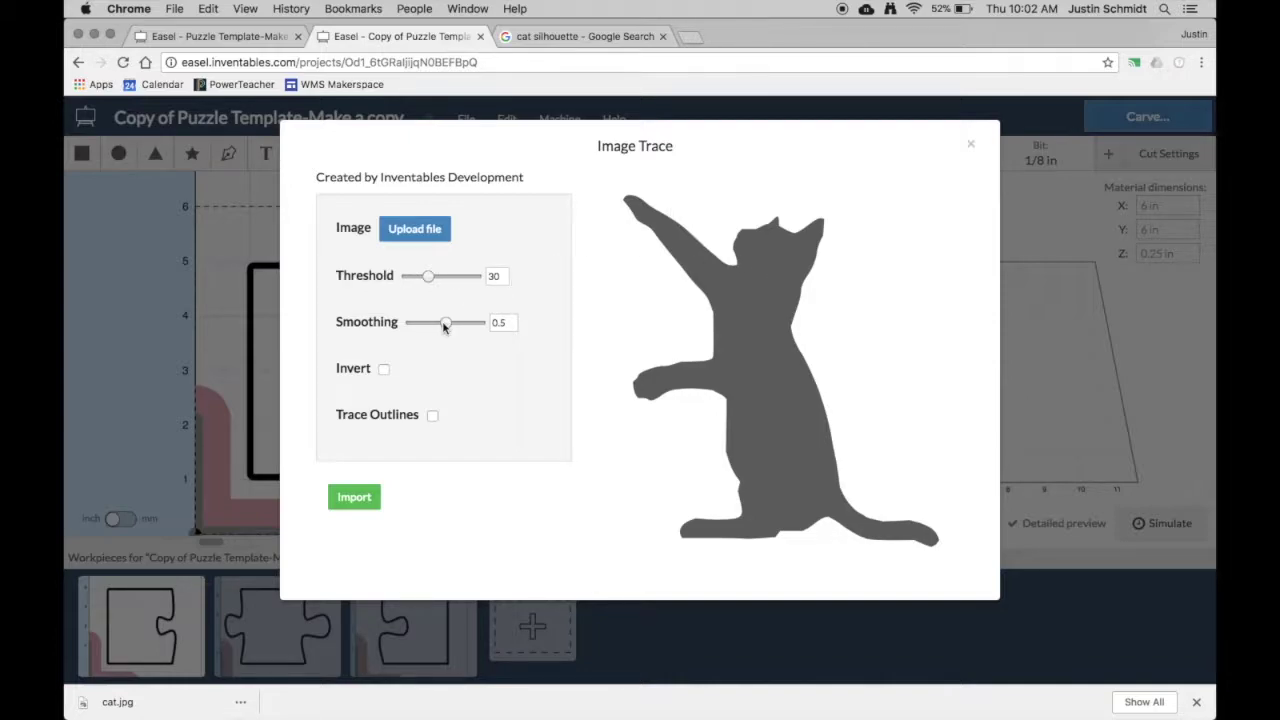
- Set the cat trace's smoothing to 1 and threshold to 3, and import it onto the first puzzle piece
{"action": "left_click_drag", "start_coordinate": [445, 326], "coordinate": [481, 328]}
{"action": "left_click_drag", "start_coordinate": [480, 324], "coordinate": [458, 326]}
{"action": "left_click_drag", "start_coordinate": [411, 324], "coordinate": [486, 327]}
{"action": "left_click_drag", "start_coordinate": [427, 281], "coordinate": [411, 282]}
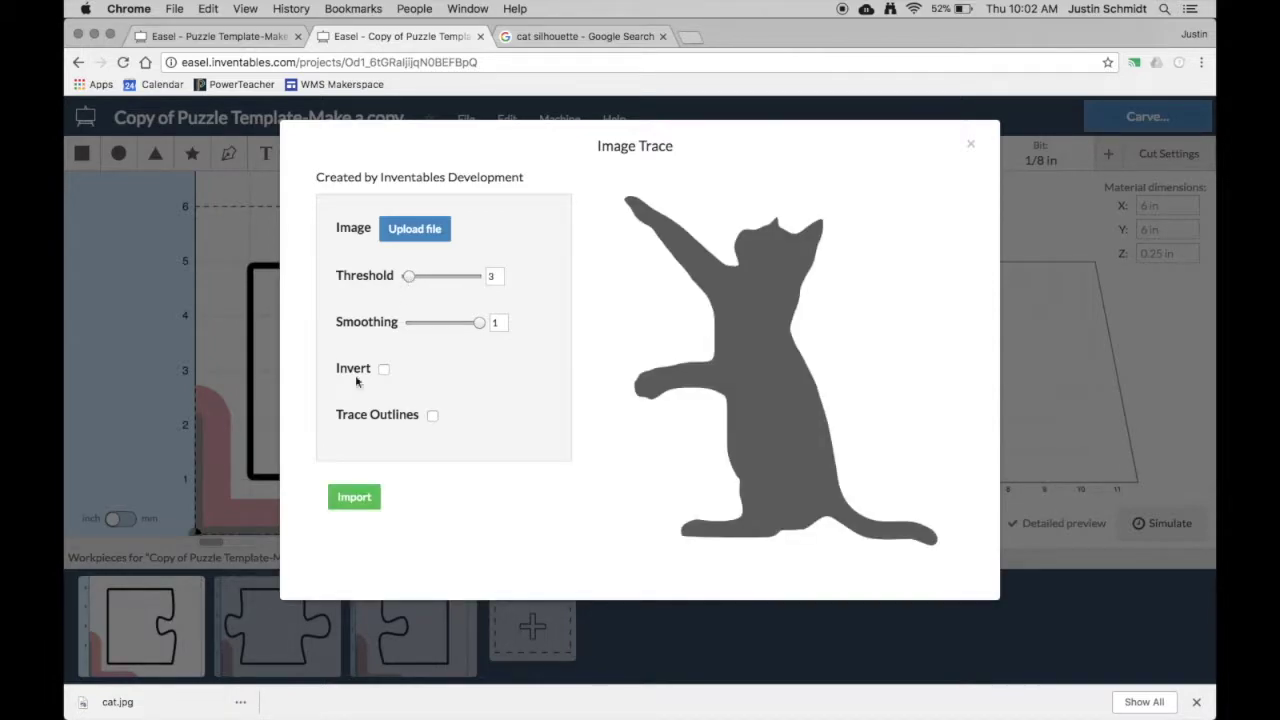
{"action": "left_click", "coordinate": [346, 498]}
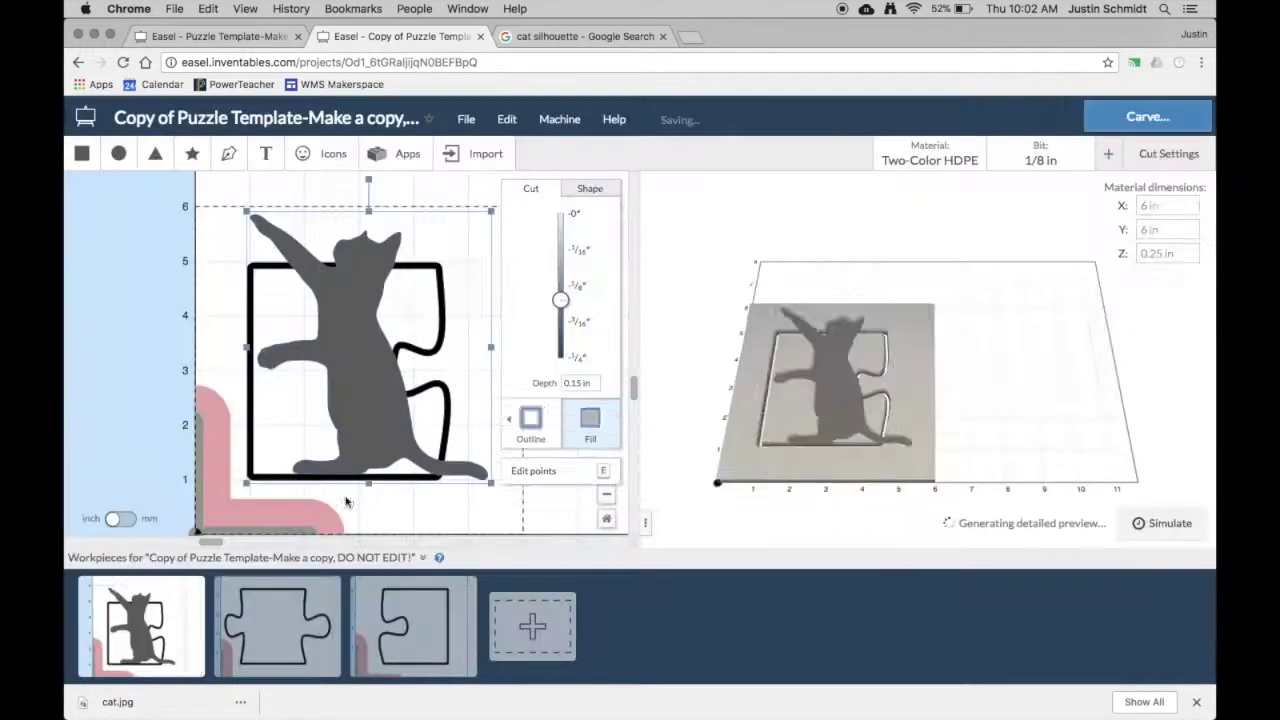
- Shrink the cat to about 3 in tall, place it inside the puzzle outline, and set its cut depth to 0.06667 in
{"action": "mouse_move", "coordinate": [343, 345]}
{"action": "left_mouse_down"}
{"action": "mouse_move", "coordinate": [362, 332]}
{"action": "mouse_move", "coordinate": [334, 340]}
{"action": "mouse_move", "coordinate": [337, 363]}
{"action": "mouse_move", "coordinate": [334, 337]}
{"action": "mouse_move", "coordinate": [331, 349]}
{"action": "left_mouse_up"}
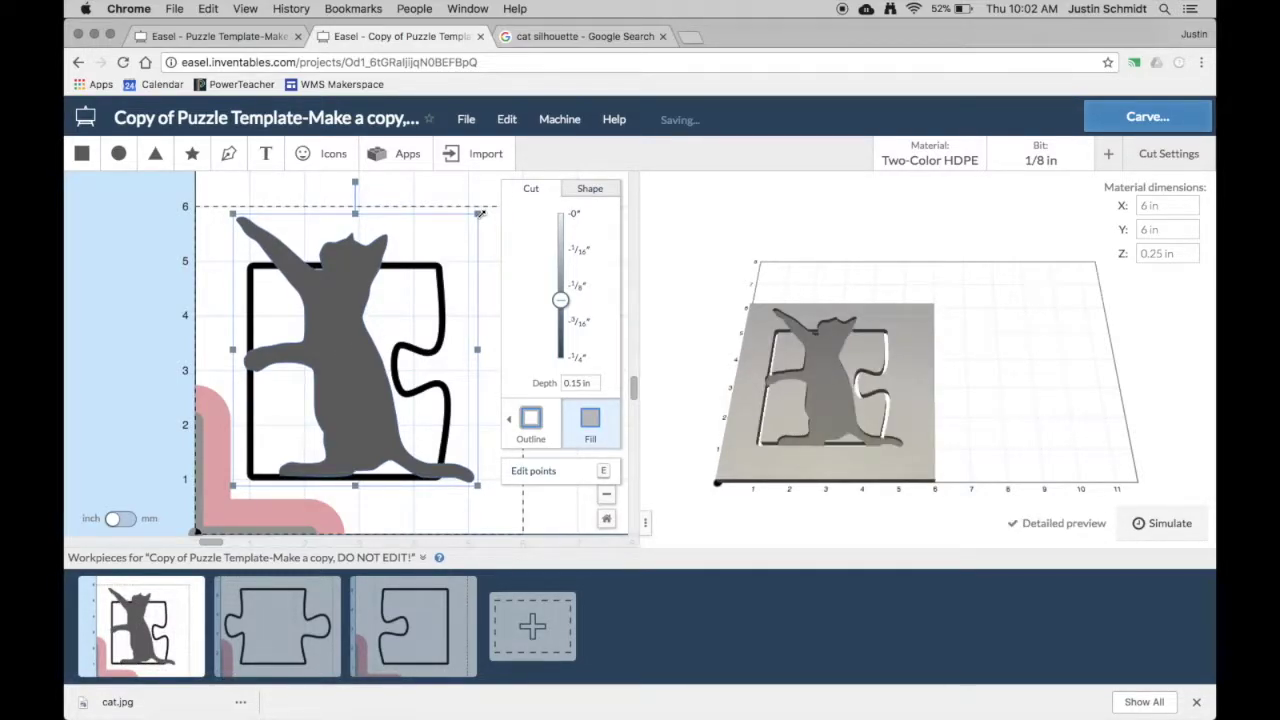
{"action": "left_click_drag", "start_coordinate": [480, 213], "coordinate": [374, 324]}
{"action": "left_click_drag", "start_coordinate": [306, 403], "coordinate": [343, 369]}
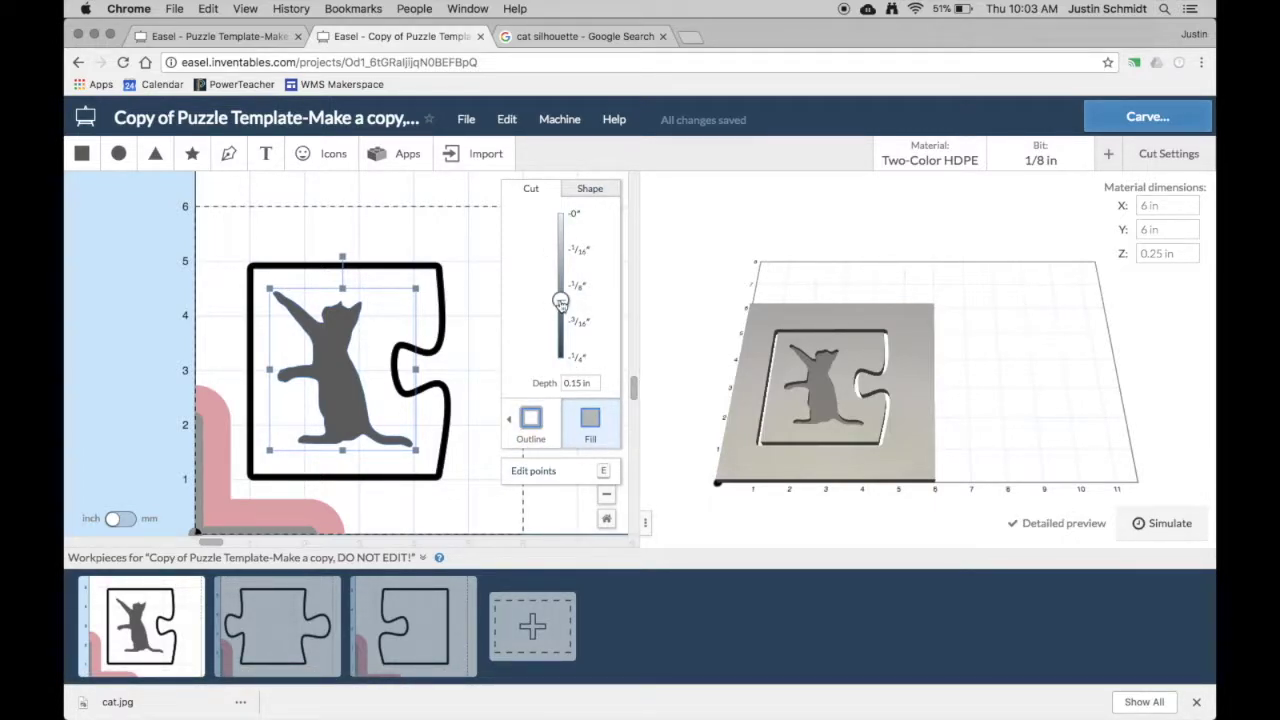
{"action": "left_click_drag", "start_coordinate": [561, 303], "coordinate": [563, 257]}
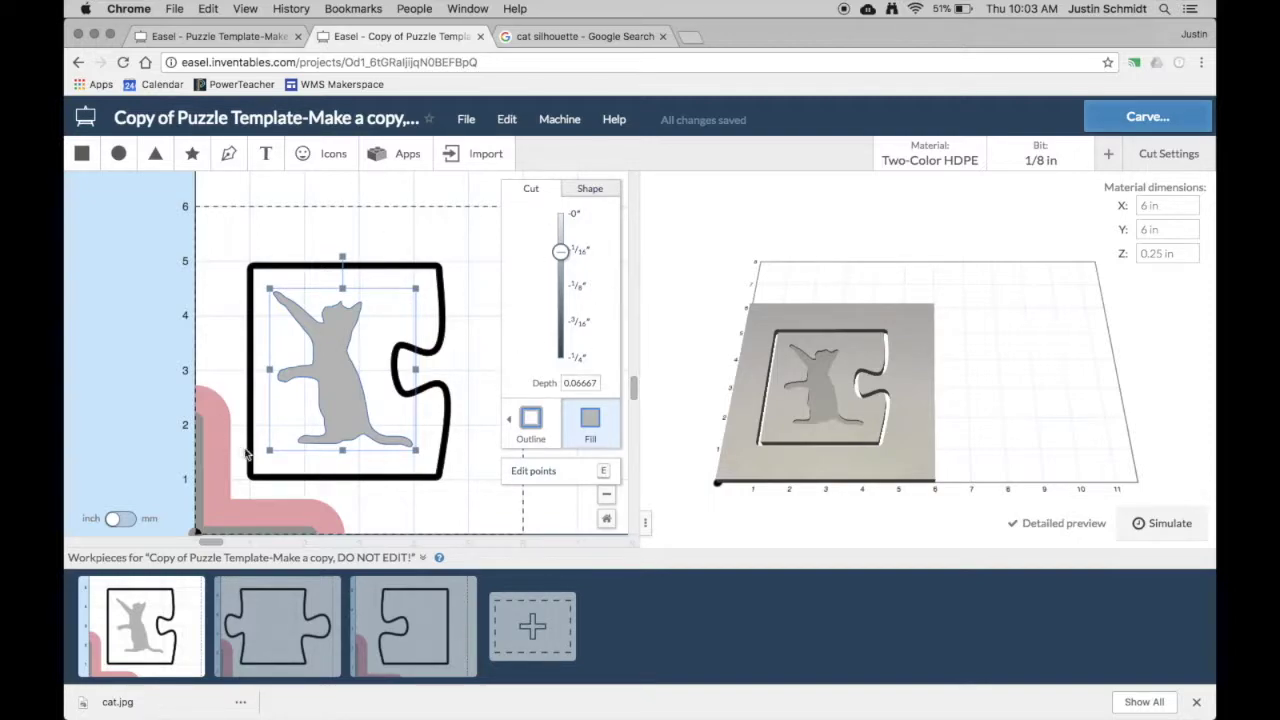
- Open the middle puzzle workpiece and try tracing the downloaded fish silhouette PNG with the threshold set to 1
{"action": "left_click", "coordinate": [289, 611]}
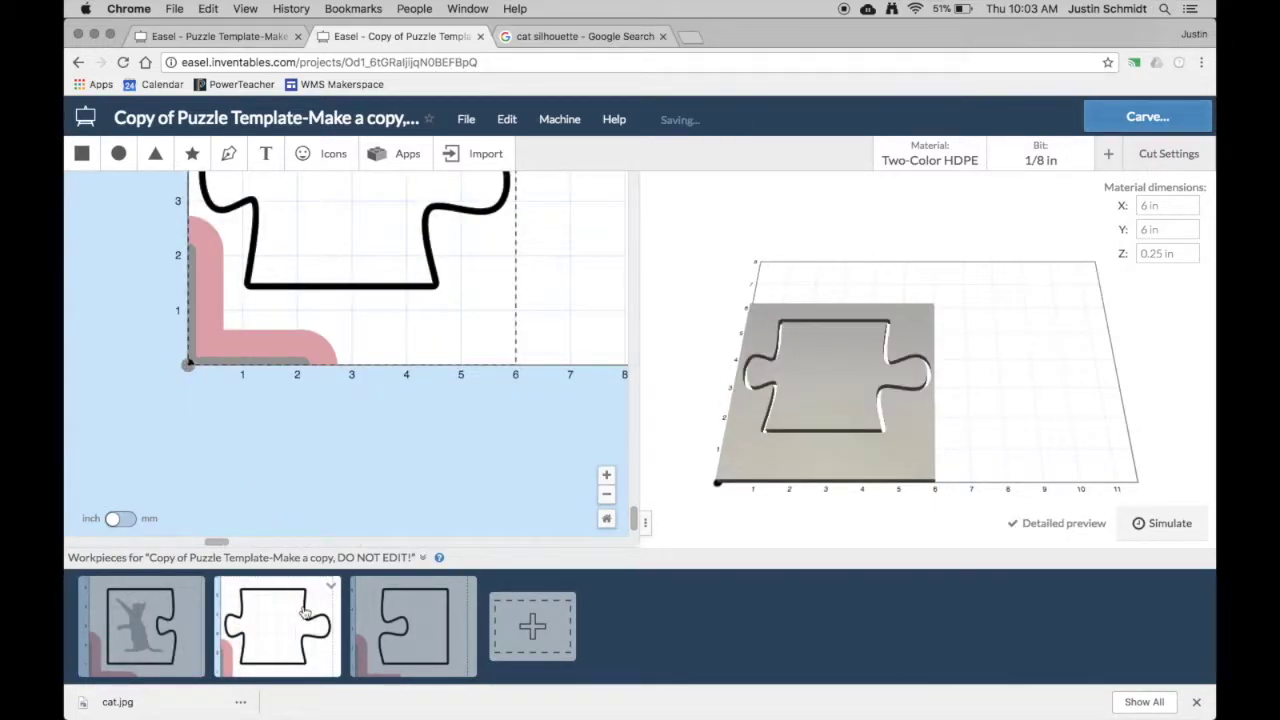
{"action": "scroll", "coordinate": [455, 360], "scroll_direction": "up", "scroll_amount": 5}
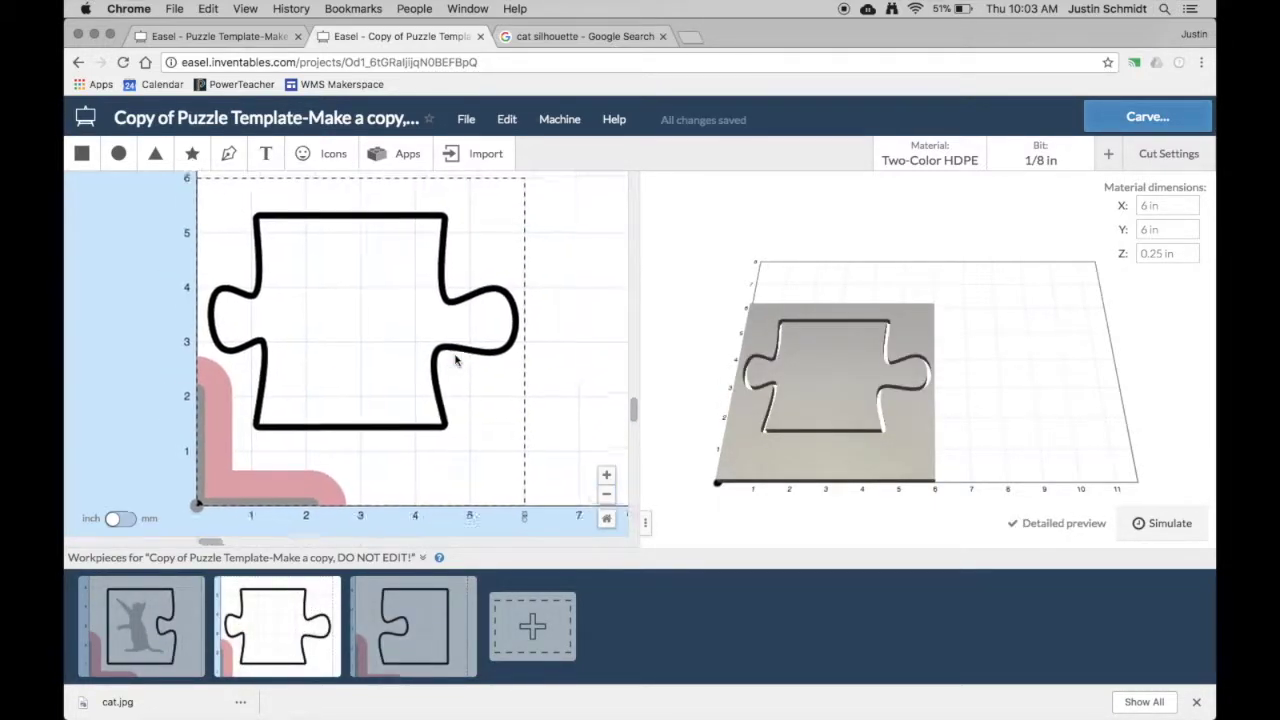
{"action": "left_click", "coordinate": [628, 36]}
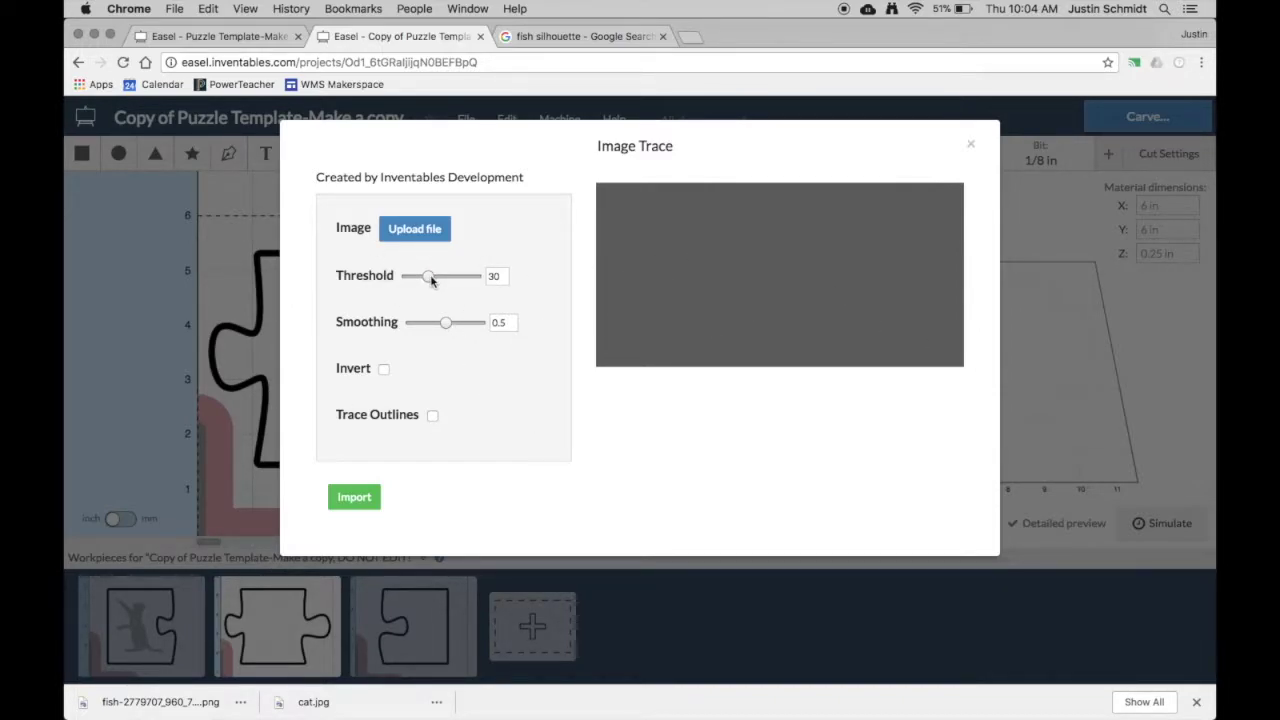
{"action": "mouse_move", "coordinate": [431, 281]}
{"action": "left_mouse_down"}
{"action": "mouse_move", "coordinate": [474, 279]}
{"action": "mouse_move", "coordinate": [392, 284]}
{"action": "left_mouse_up"}
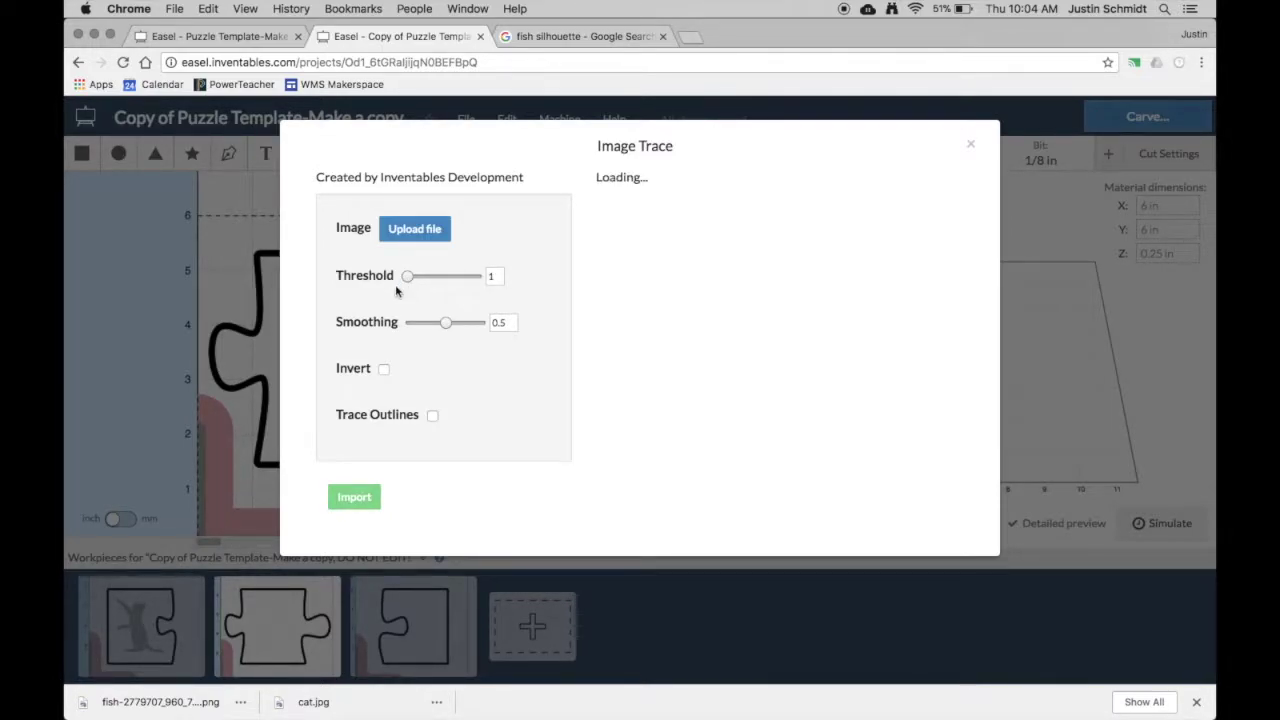
- Choose the spiny-finned 600 × 344 fish silhouette on a white background from the Google image results and save it as fish.jpg
{"action": "left_click", "coordinate": [582, 36]}
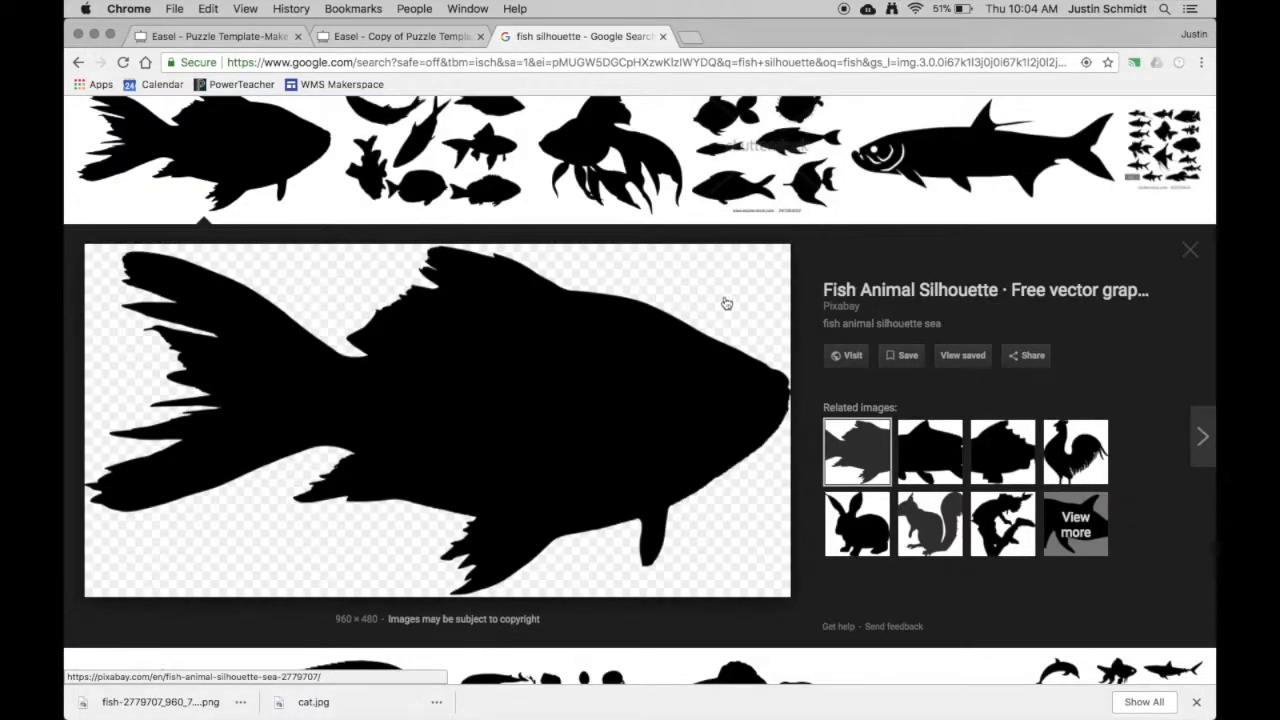
{"action": "scroll", "coordinate": [640, 290], "scroll_direction": "up", "scroll_amount": 3}
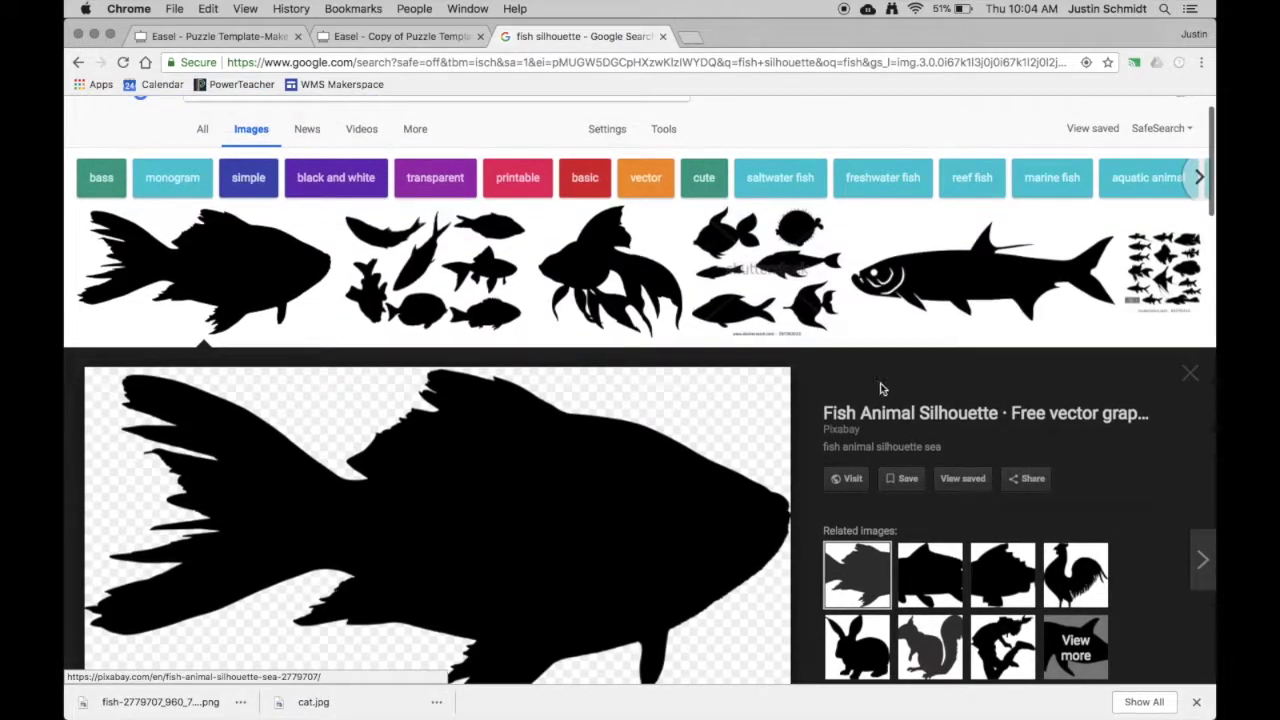
{"action": "scroll", "coordinate": [759, 417], "scroll_direction": "down", "scroll_amount": 5}
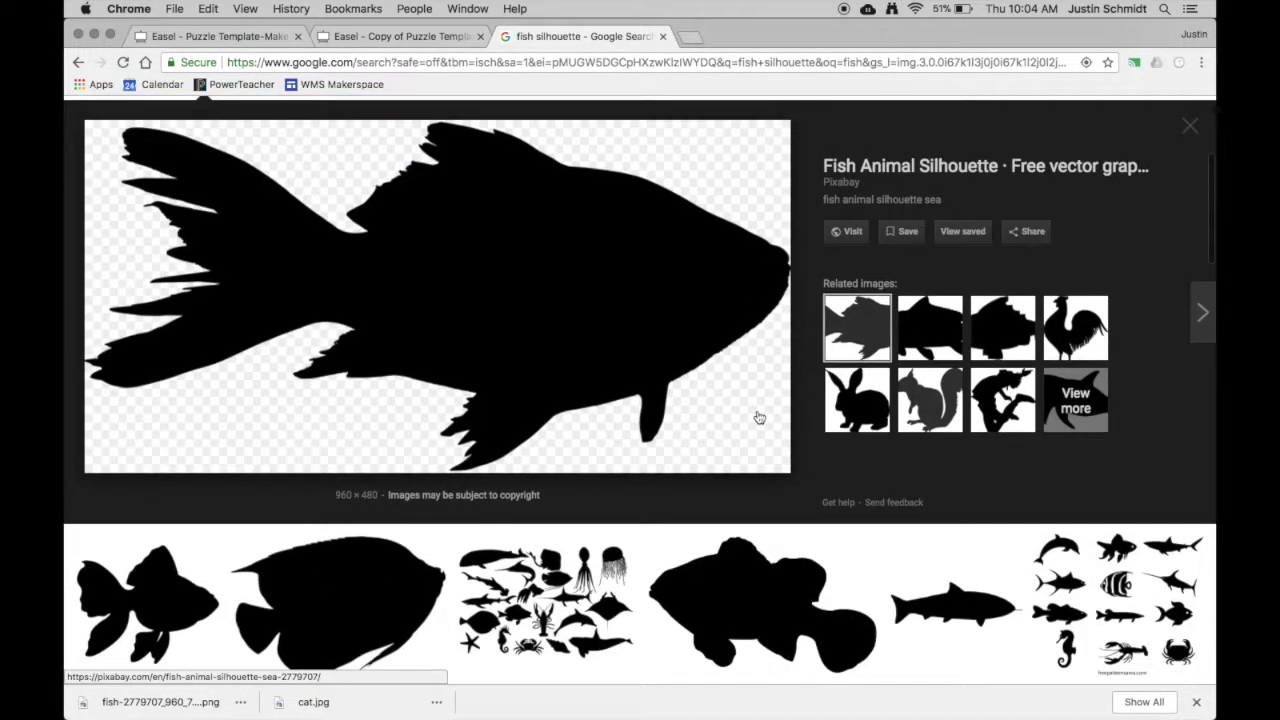
{"action": "scroll", "coordinate": [759, 417], "scroll_direction": "down", "scroll_amount": 3}
{"action": "left_click", "coordinate": [759, 414]}
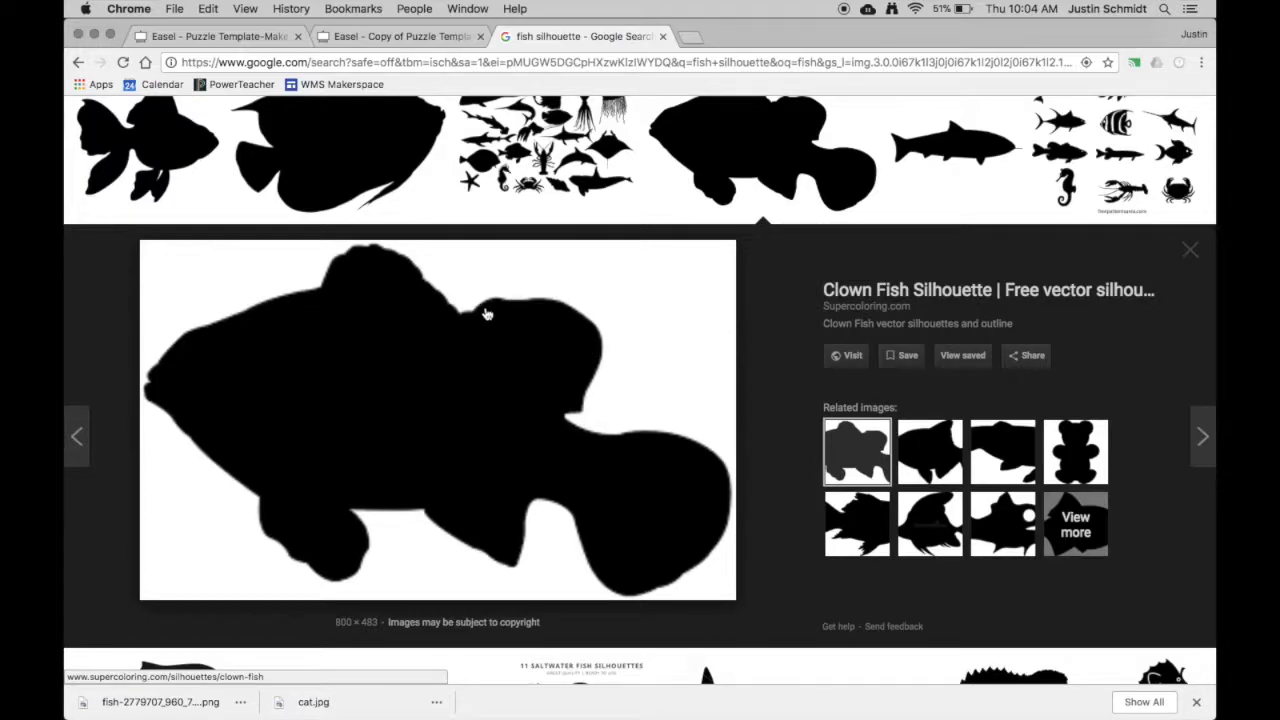
{"action": "scroll", "coordinate": [790, 455], "scroll_direction": "down", "scroll_amount": 8}
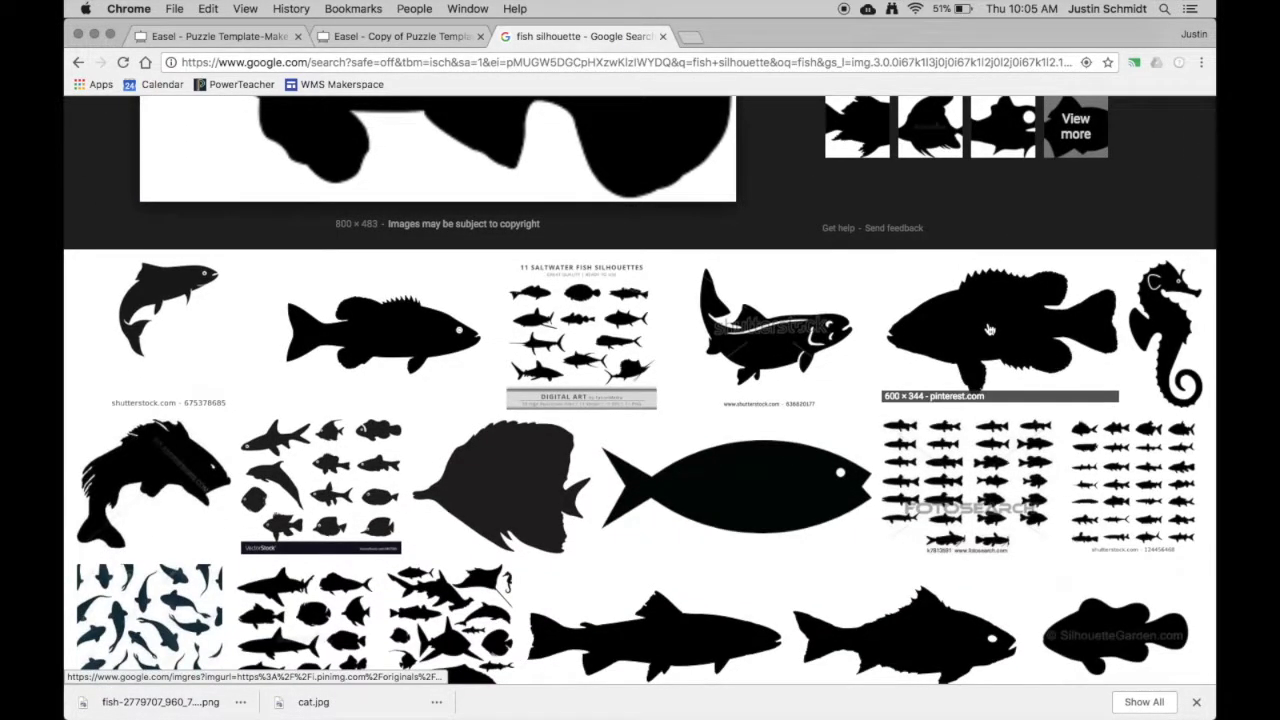
{"action": "left_click", "coordinate": [988, 330]}
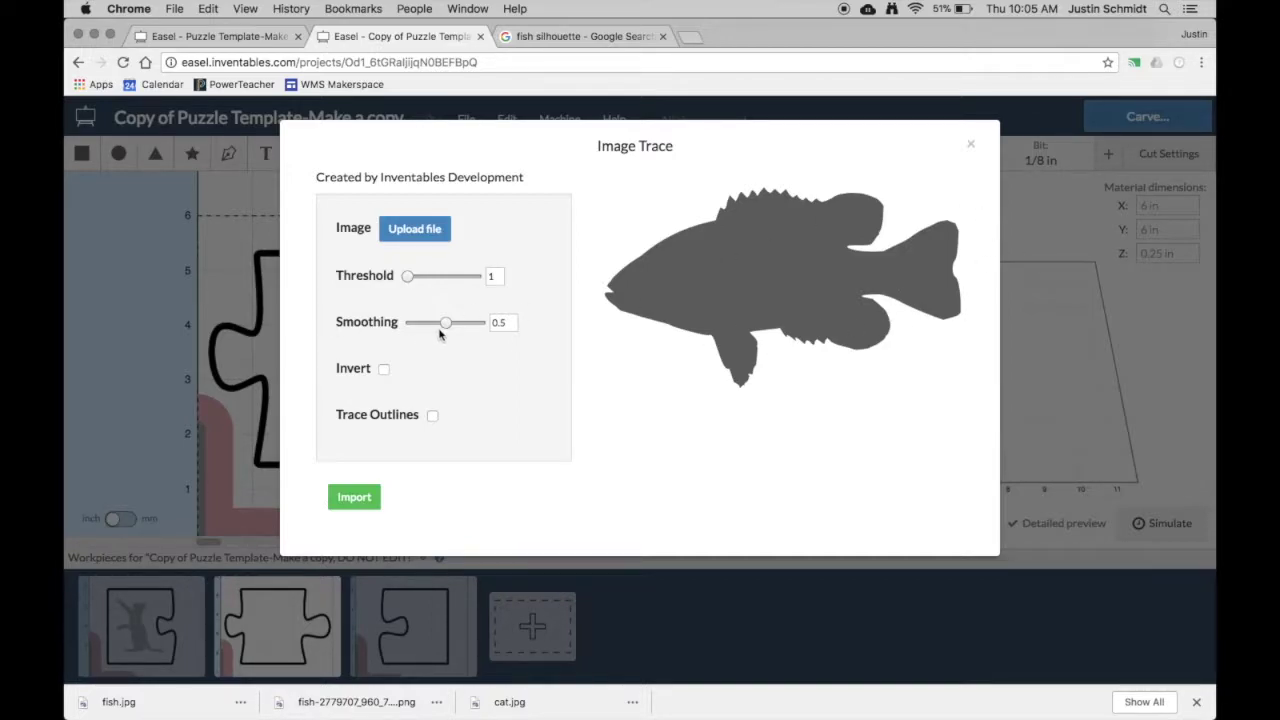
- Import the fish trace onto the middle puzzle piece with smoothing at maximum, and set its cut depth to 0.06667 in
{"action": "left_click_drag", "start_coordinate": [447, 328], "coordinate": [489, 326]}
{"action": "left_click", "coordinate": [341, 506]}
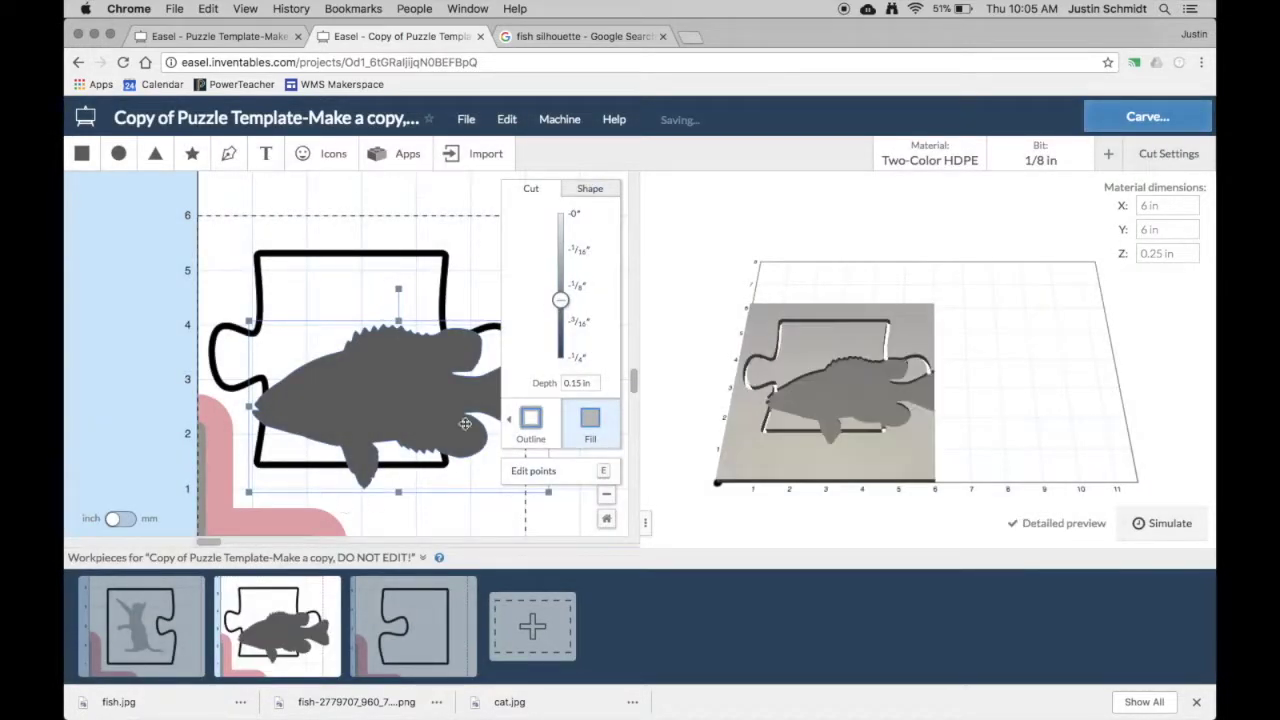
{"action": "left_click_drag", "start_coordinate": [562, 302], "coordinate": [562, 252]}
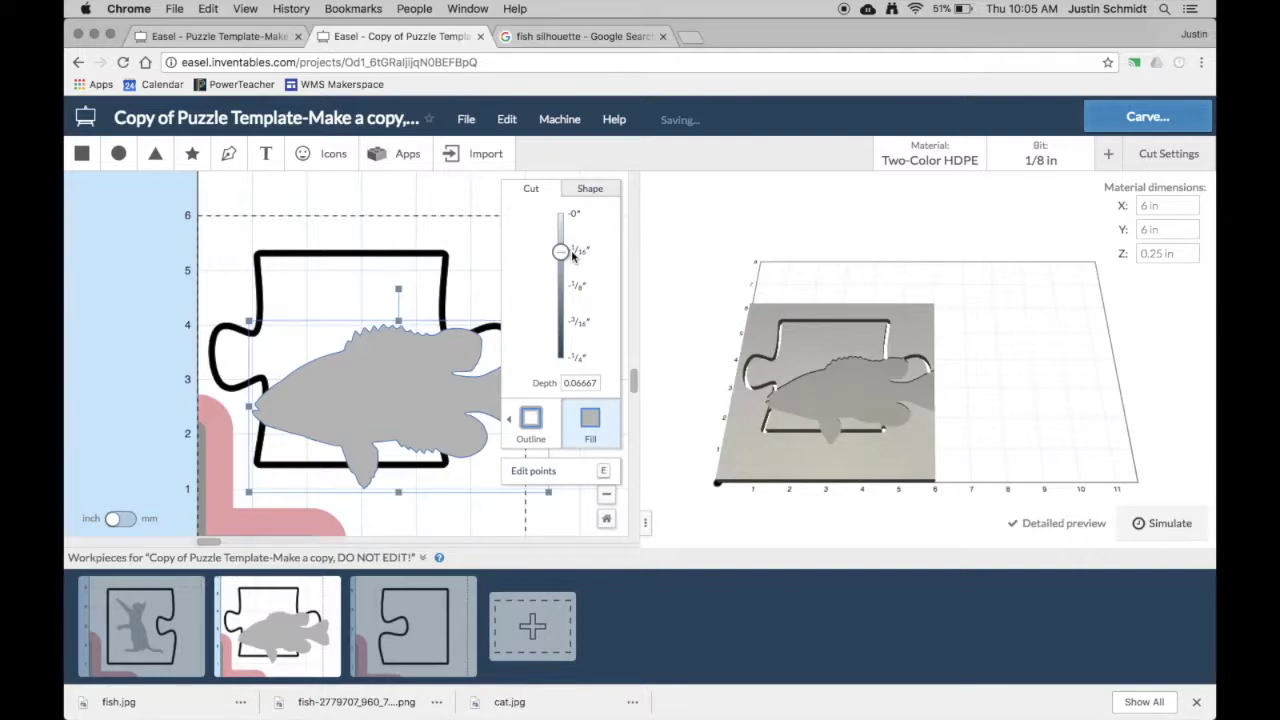
- Shrink the fish to about 2.9 in wide and center it inside the body of the middle puzzle piece
{"action": "left_click_drag", "start_coordinate": [366, 400], "coordinate": [361, 369]}
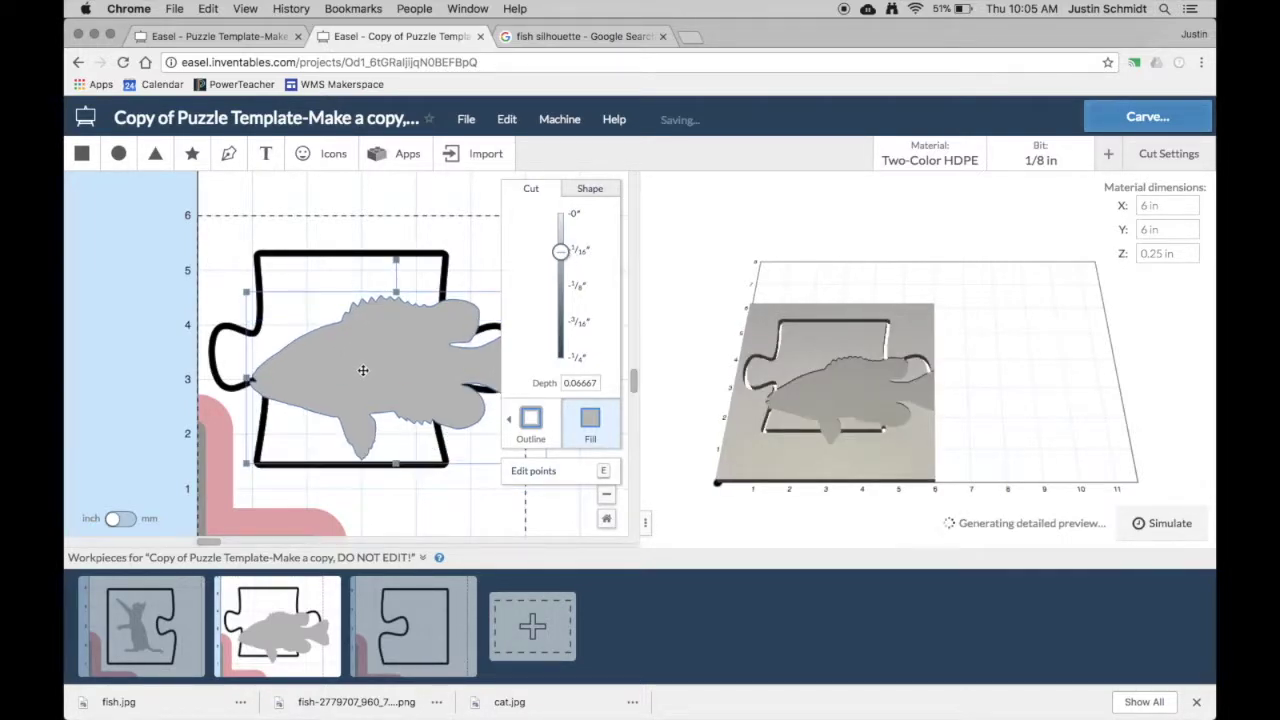
{"action": "left_click_drag", "start_coordinate": [242, 290], "coordinate": [354, 352]}
{"action": "left_click_drag", "start_coordinate": [442, 393], "coordinate": [365, 356]}
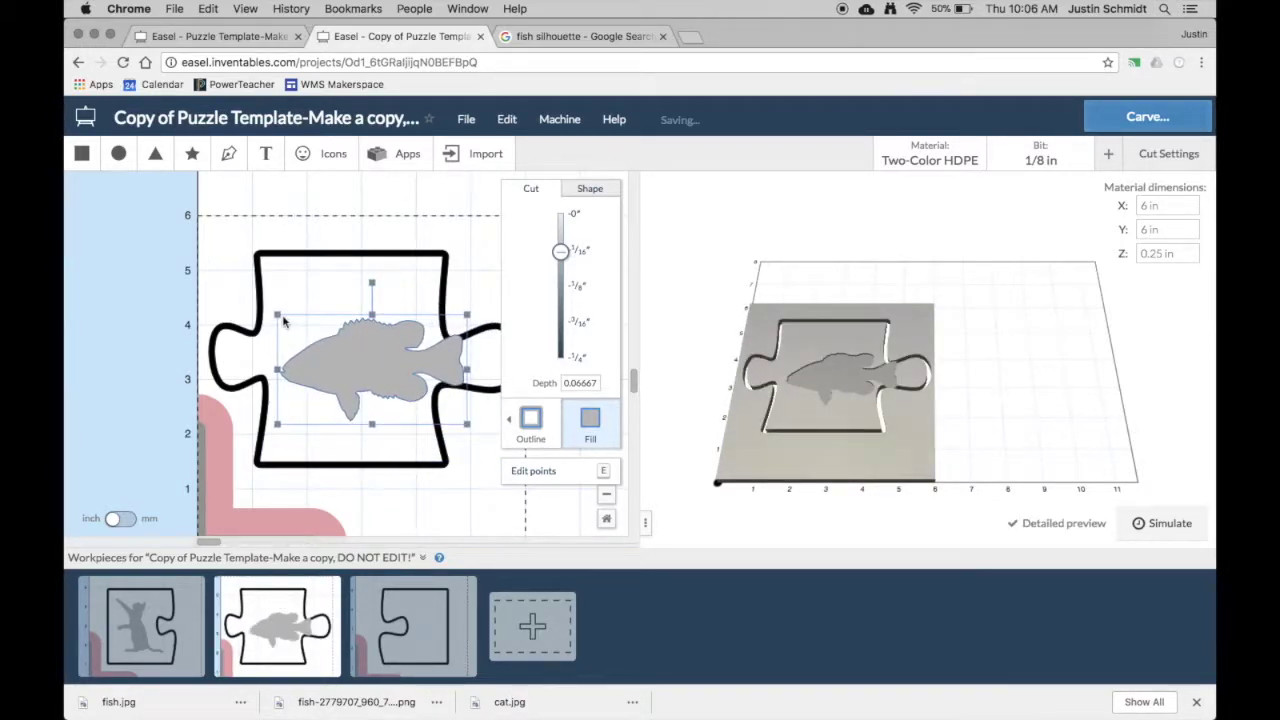
{"action": "left_click_drag", "start_coordinate": [277, 316], "coordinate": [311, 337]}
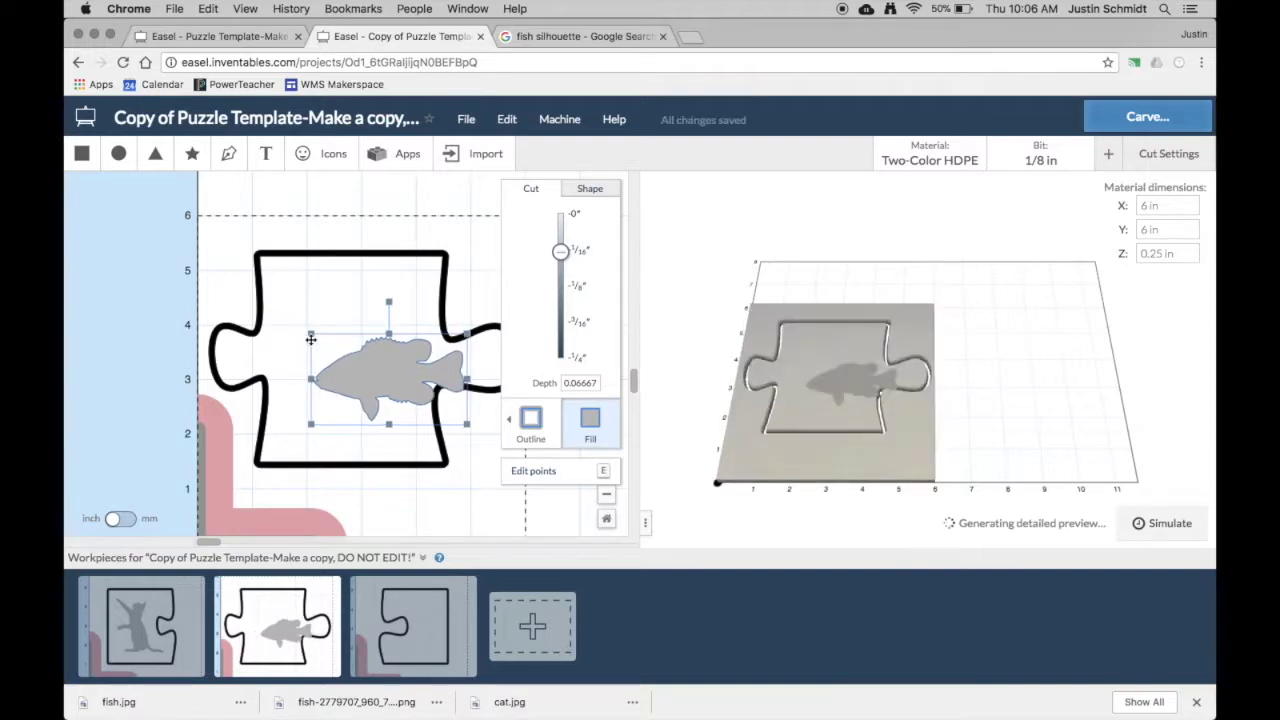
{"action": "left_click_drag", "start_coordinate": [411, 375], "coordinate": [382, 352]}
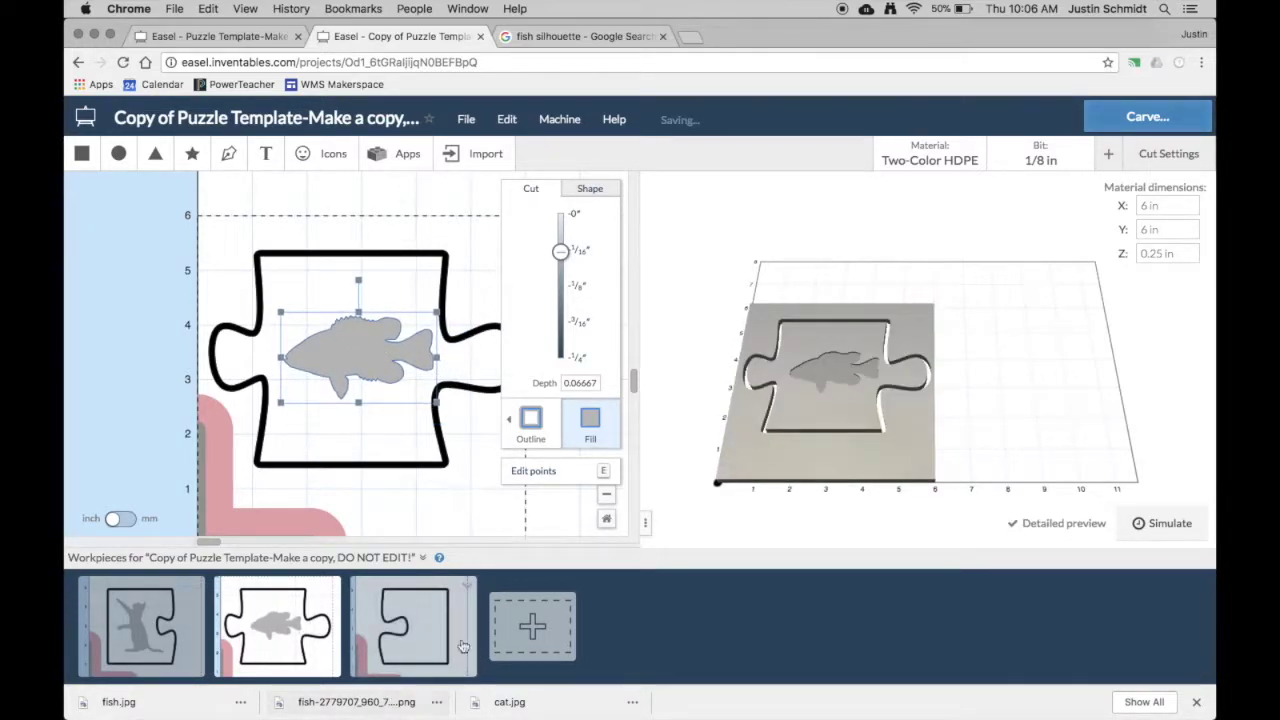
- Insert a smiley face icon in the third puzzle workpiece and place it between the notch and the straight edge opposite
{"action": "left_click", "coordinate": [414, 627]}
{"action": "scroll", "coordinate": [423, 360], "scroll_direction": "up", "scroll_amount": 5}
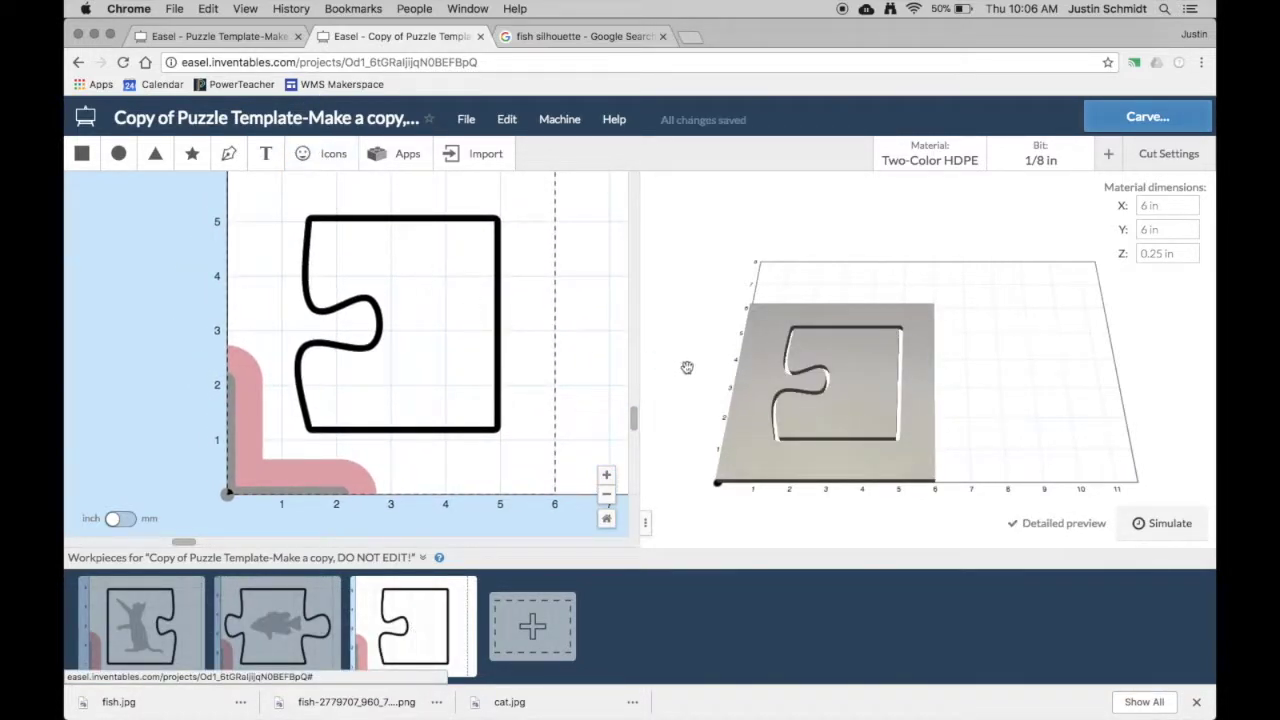
{"action": "left_click", "coordinate": [329, 158]}
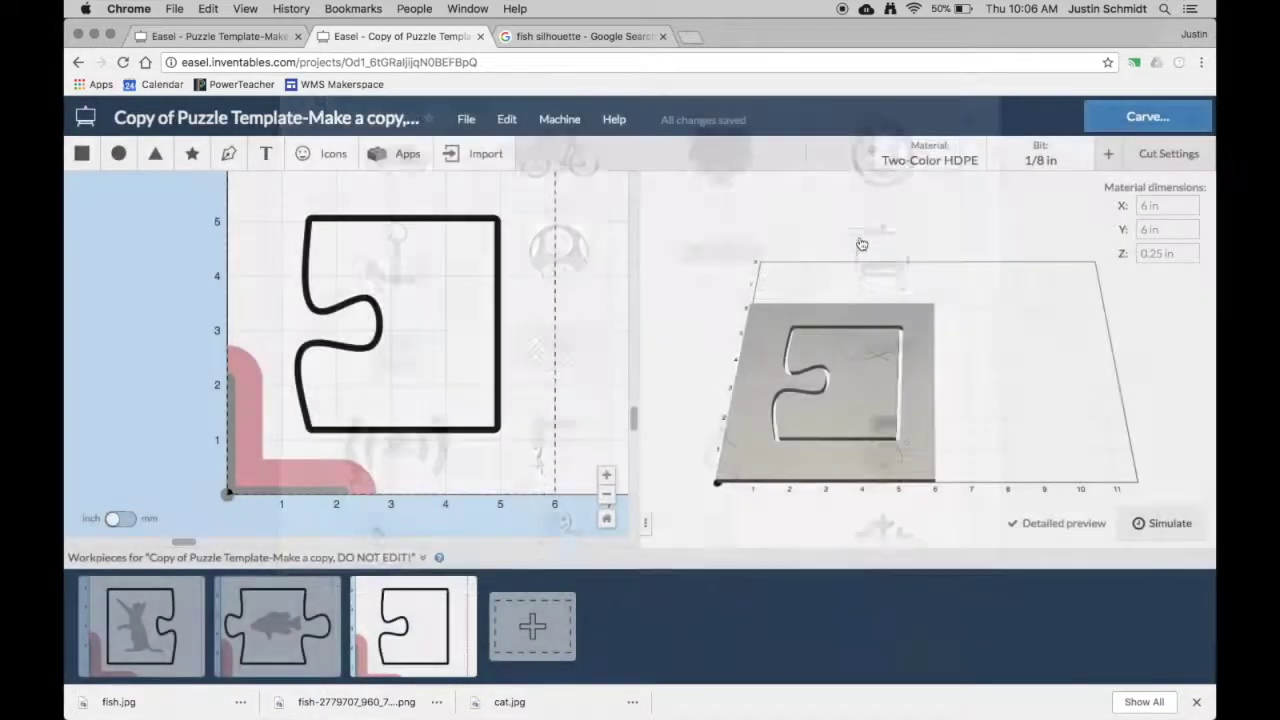
{"action": "left_click", "coordinate": [850, 232]}
{"action": "left_click_drag", "start_coordinate": [327, 388], "coordinate": [452, 298]}
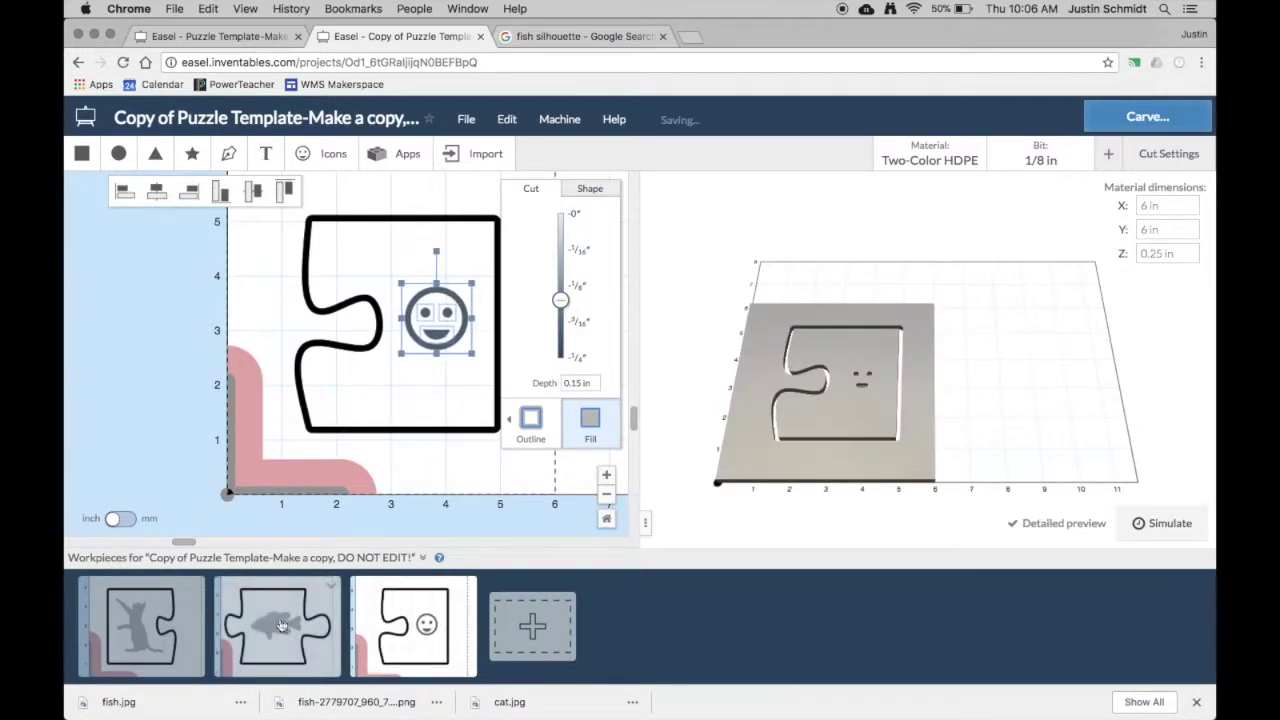
- Return to the first puzzle workpiece and examine the cat carving up close from an angle in the 3D preview
{"action": "left_click", "coordinate": [165, 632]}
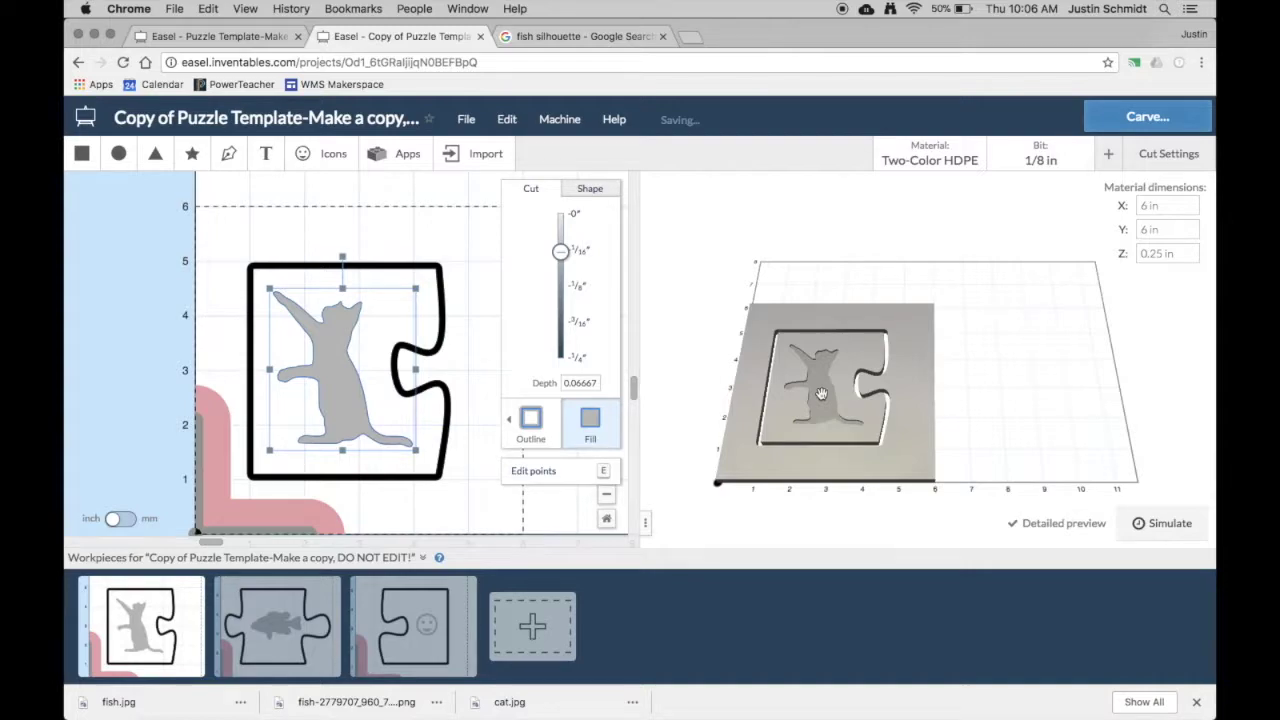
{"action": "scroll", "coordinate": [820, 393], "scroll_direction": "up", "scroll_amount": 5}
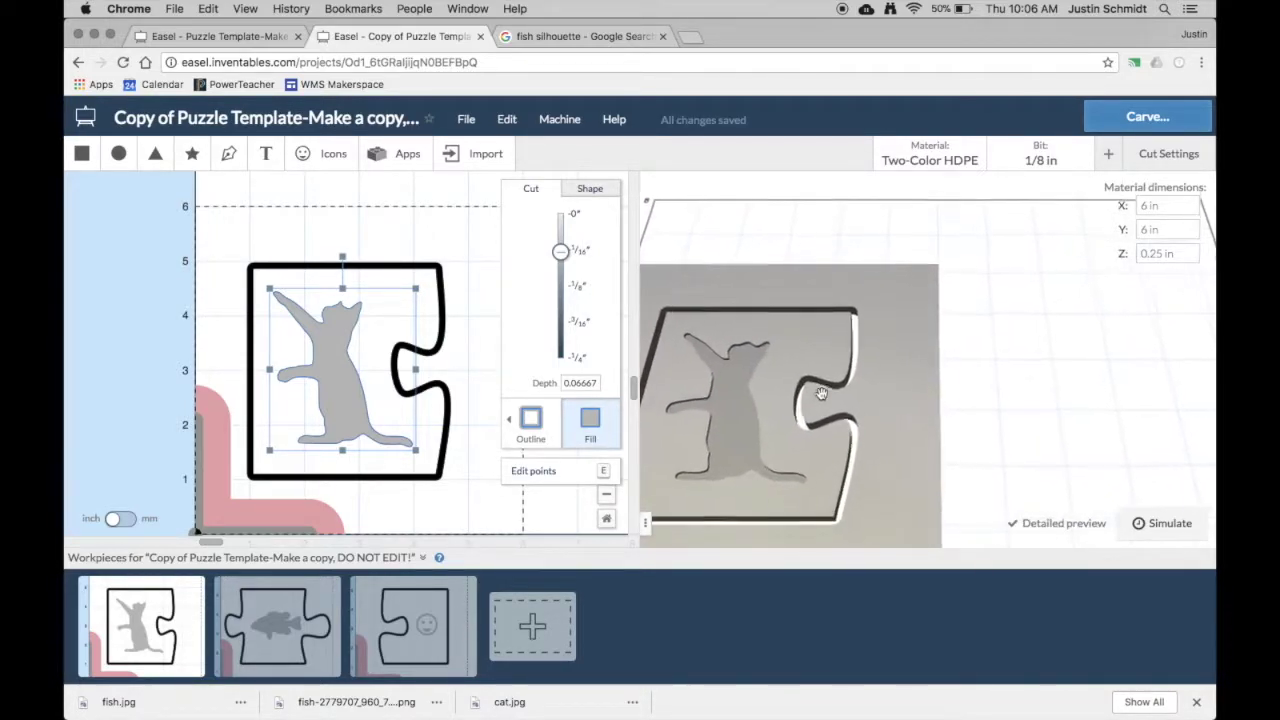
{"action": "left_click_drag", "start_coordinate": [790, 400], "coordinate": [1100, 402]}
{"action": "left_click_drag", "start_coordinate": [1181, 362], "coordinate": [1136, 412]}
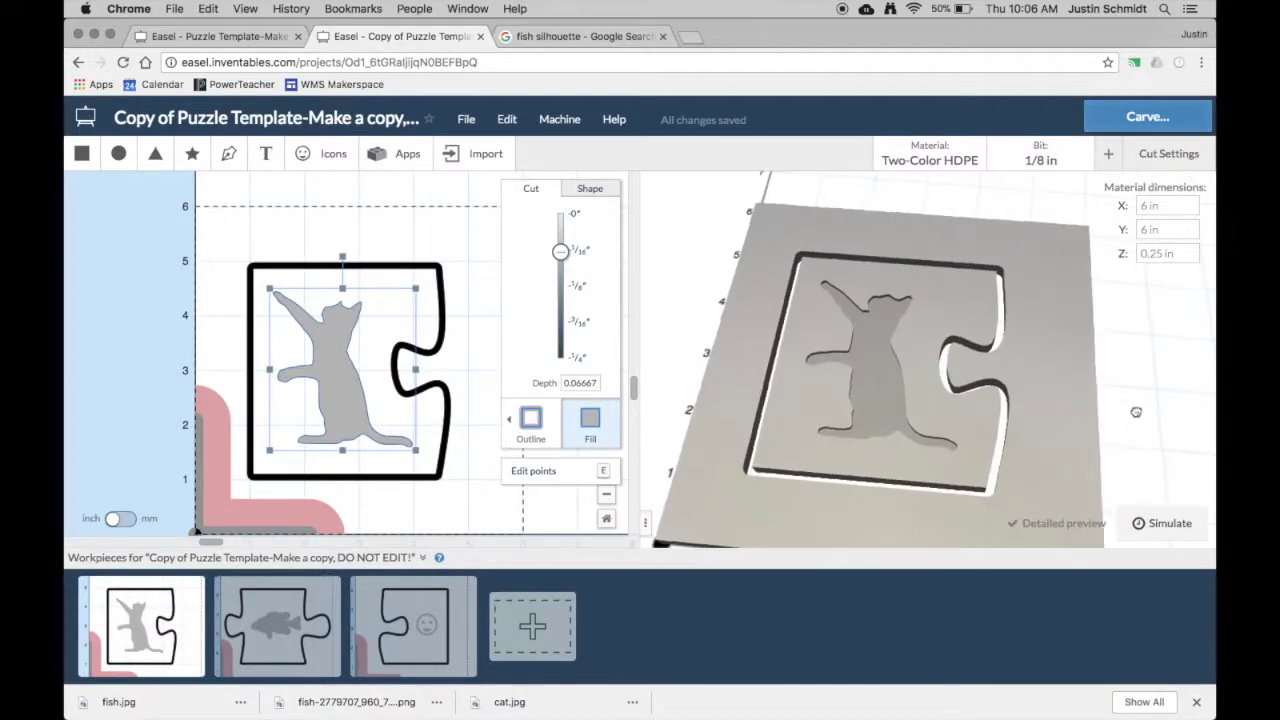
- Enlarge the smiley in the third puzzle workpiece to about 1.9 in wide, keeping it between the notch and the straight edge
{"action": "scroll", "coordinate": [811, 383], "scroll_direction": "down", "scroll_amount": 2}
{"action": "scroll", "coordinate": [811, 383], "scroll_direction": "up", "scroll_amount": 1}
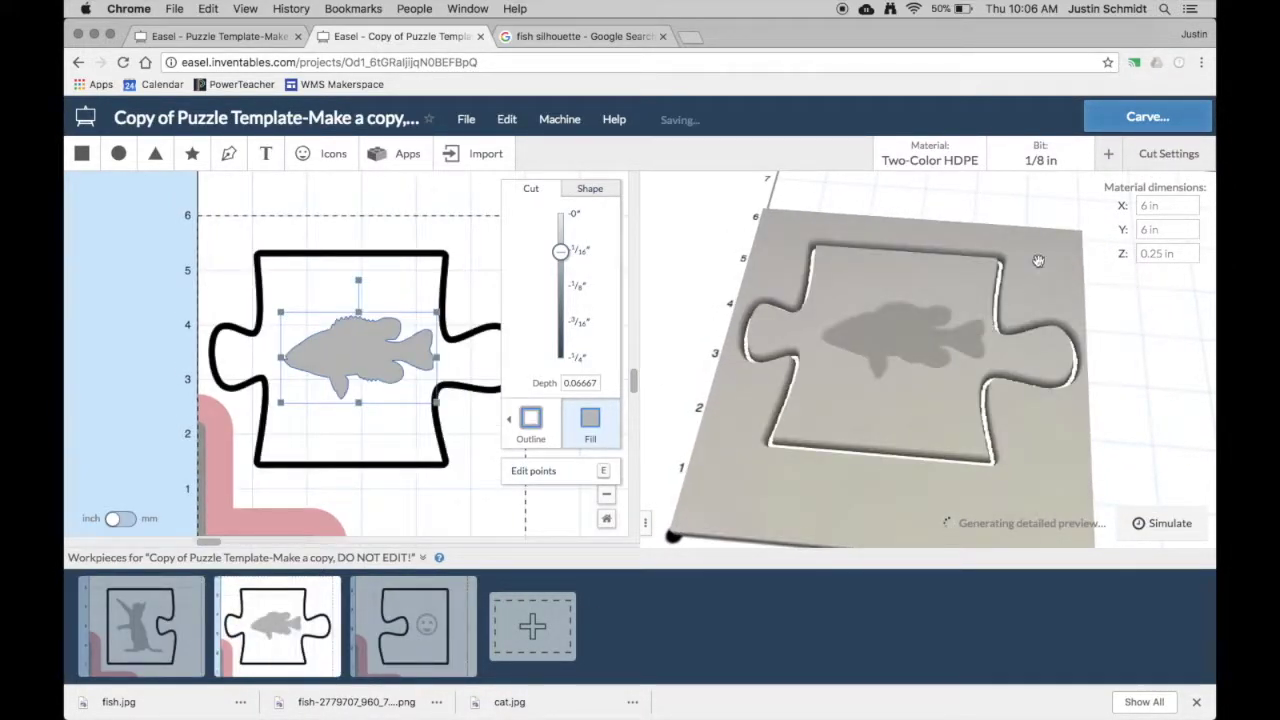
{"action": "left_click", "coordinate": [424, 652]}
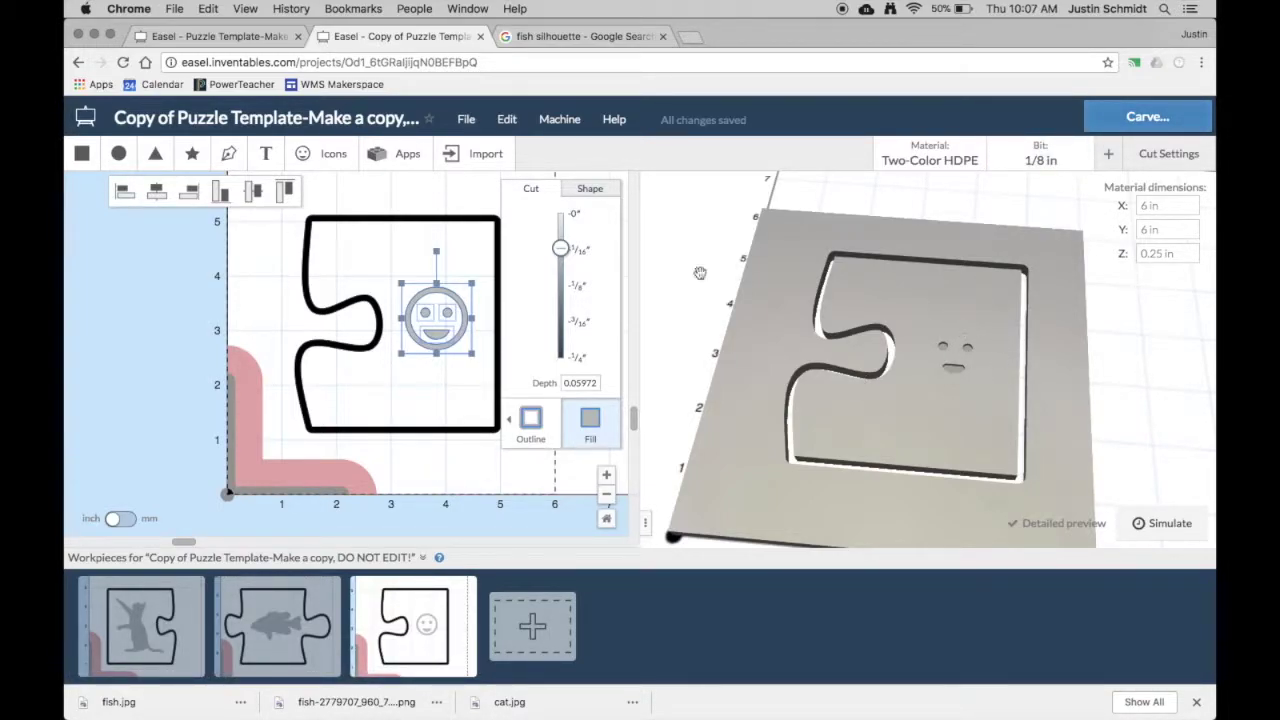
{"action": "left_click_drag", "start_coordinate": [470, 284], "coordinate": [491, 264]}
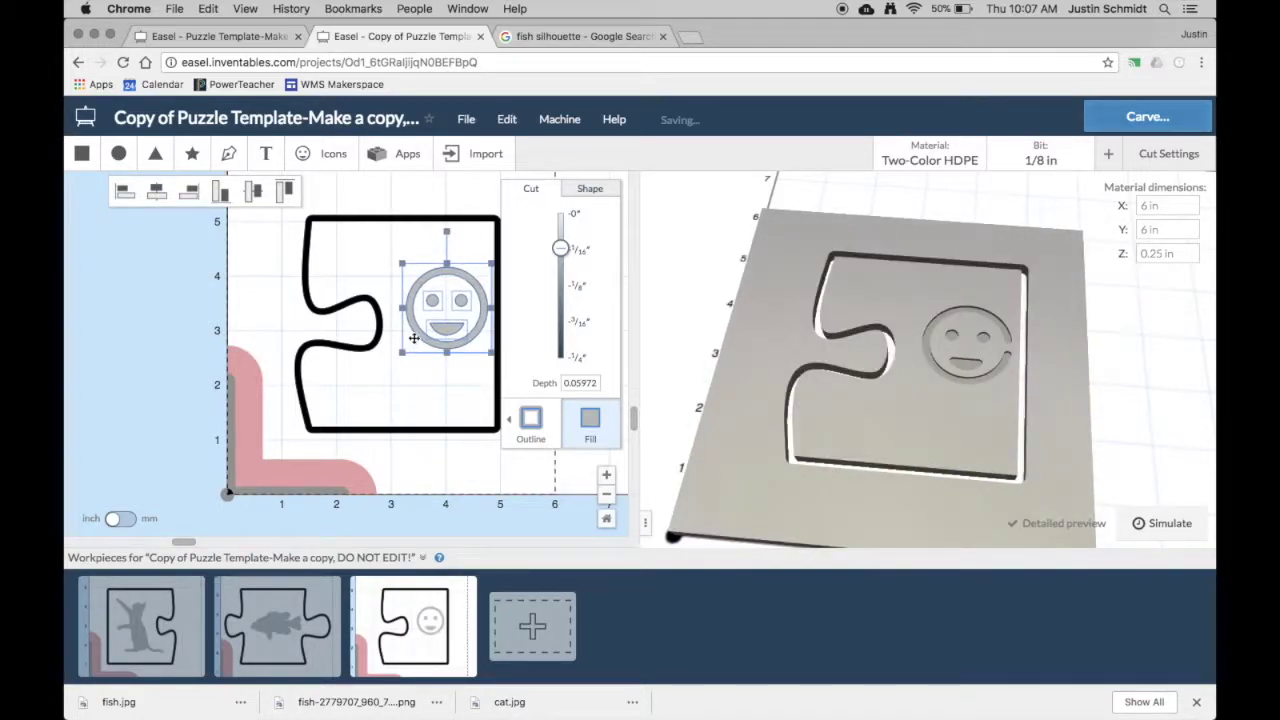
{"action": "mouse_move", "coordinate": [401, 354]}
{"action": "left_mouse_down"}
{"action": "mouse_move", "coordinate": [391, 368]}
{"action": "mouse_move", "coordinate": [421, 369]}
{"action": "left_mouse_up"}
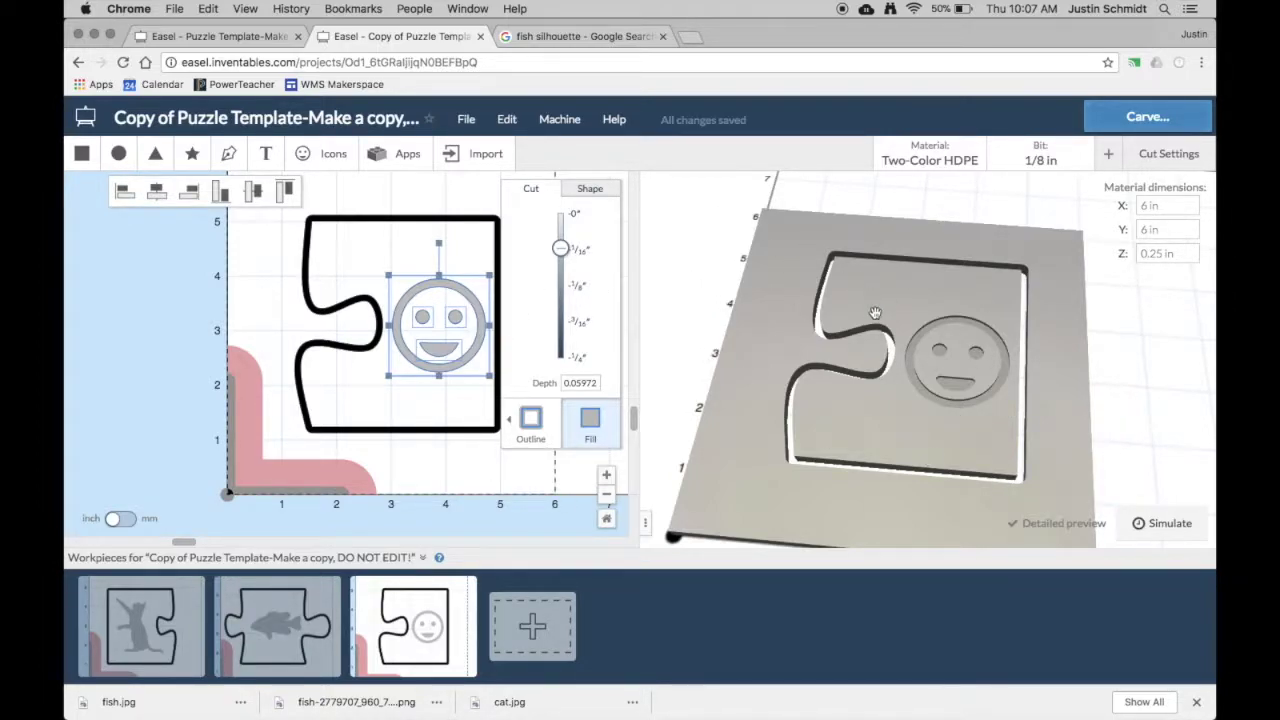
- Simulate the carving of the smiley workpiece and examine its toolpaths up close from an angle in the 3D preview
{"action": "left_click", "coordinate": [1165, 523]}
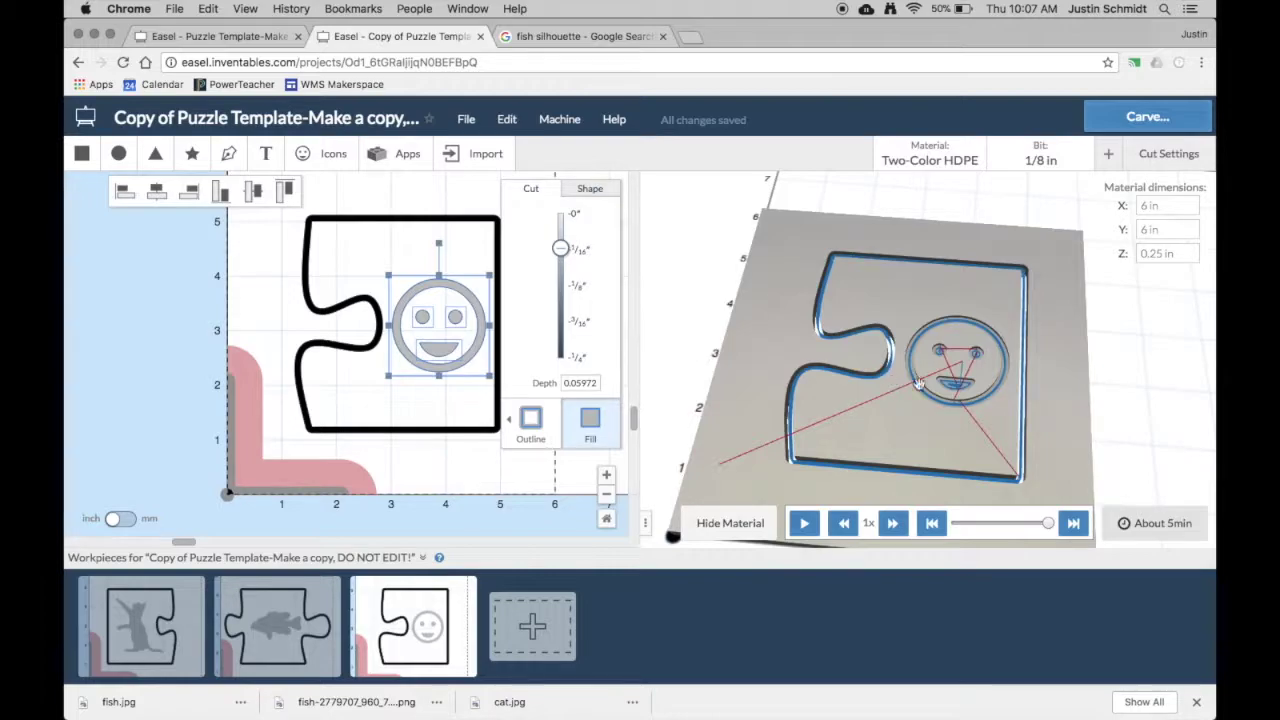
{"action": "scroll", "coordinate": [958, 378], "scroll_direction": "up", "scroll_amount": 5}
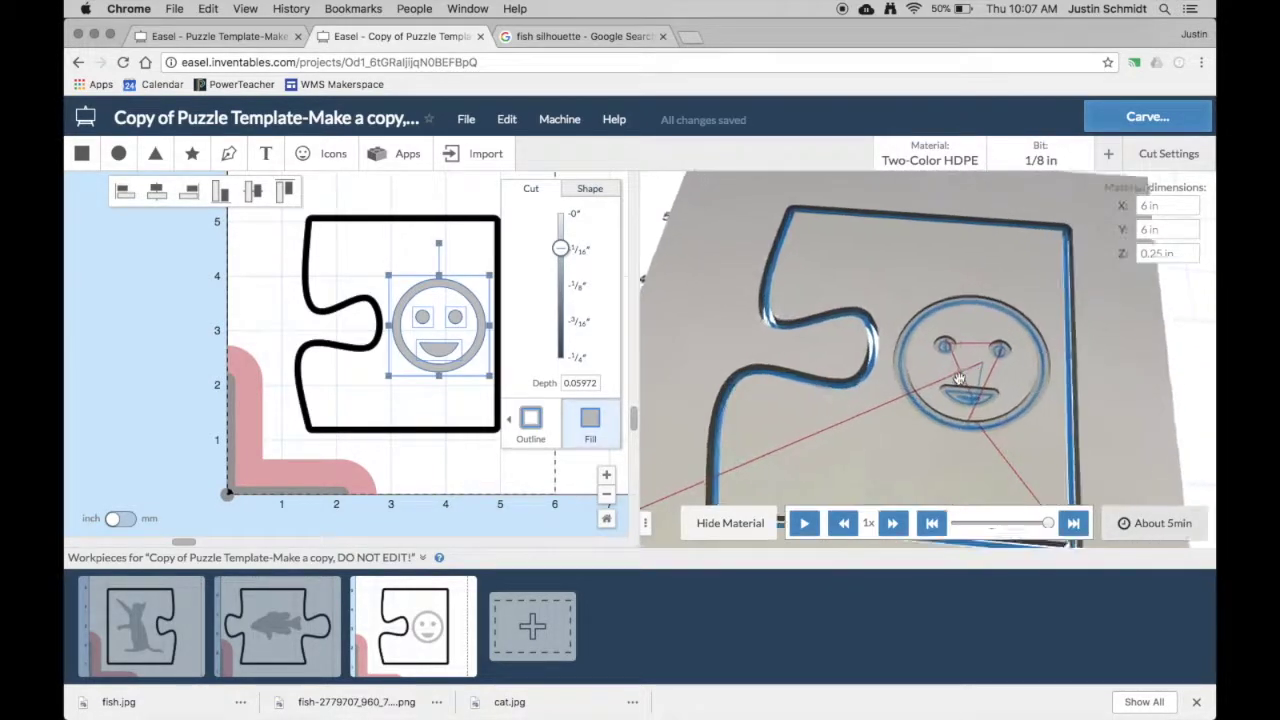
{"action": "left_click_drag", "start_coordinate": [983, 396], "coordinate": [955, 282]}
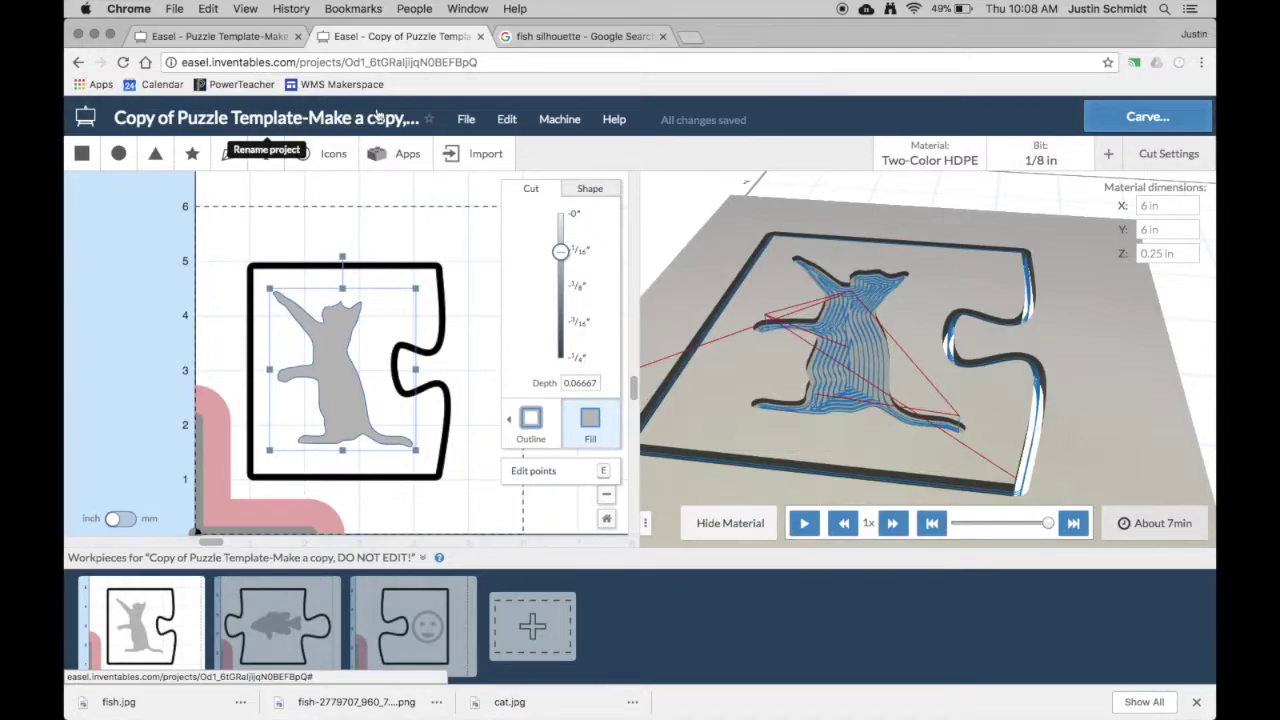
- Rename the project with the maker's first name in the possessive followed by "Story Puzzle"
{"action": "left_click", "coordinate": [312, 118]}
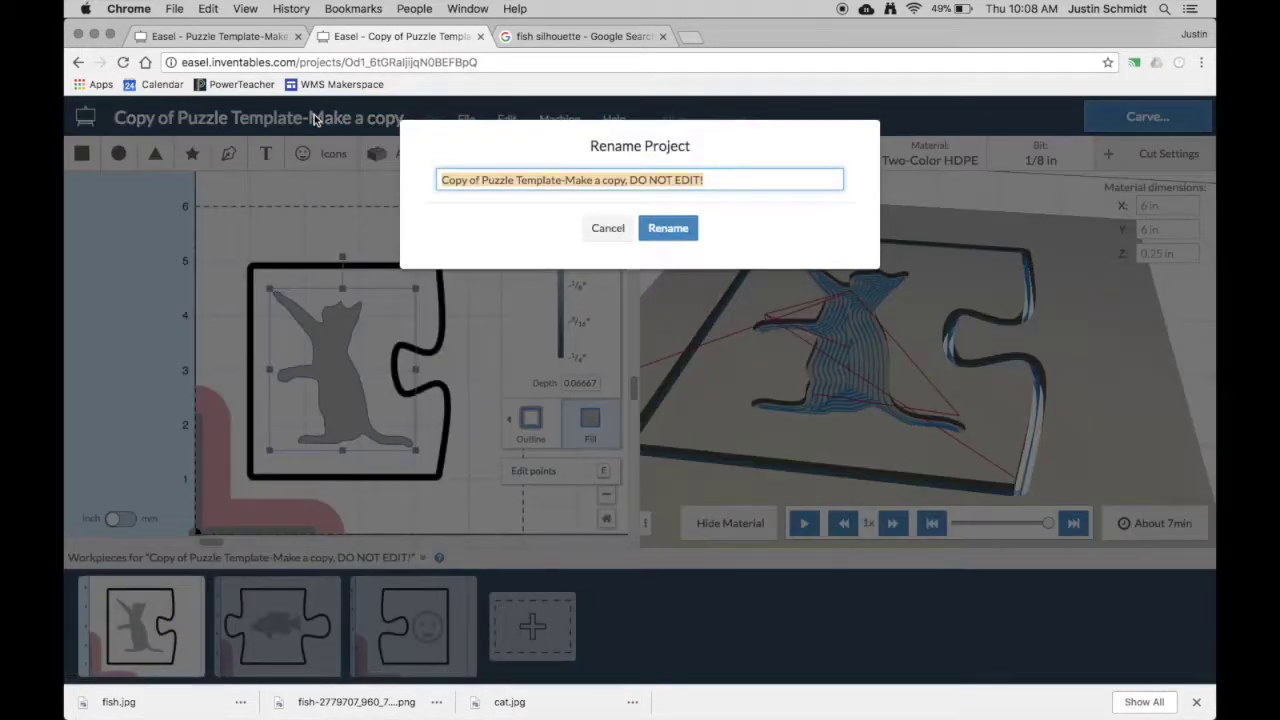
{"action": "type", "text": "Justin's Story P"}
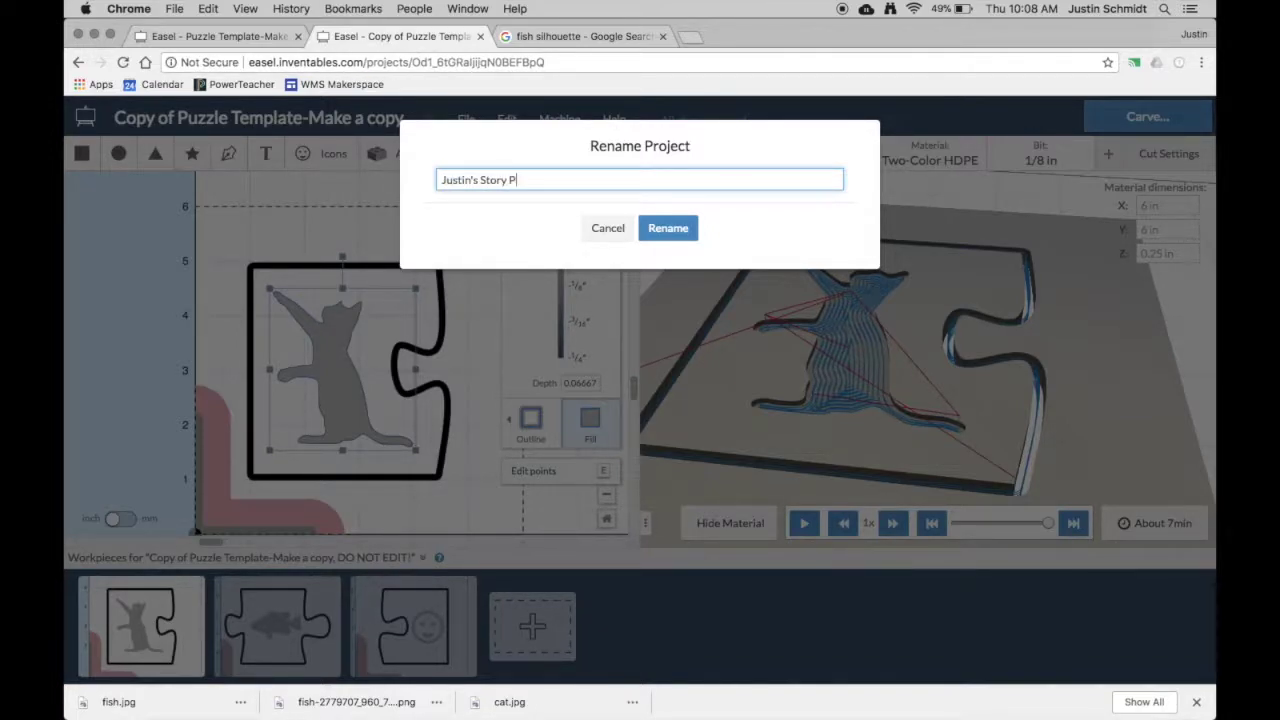
{"action": "left_click", "coordinate": [669, 229]}
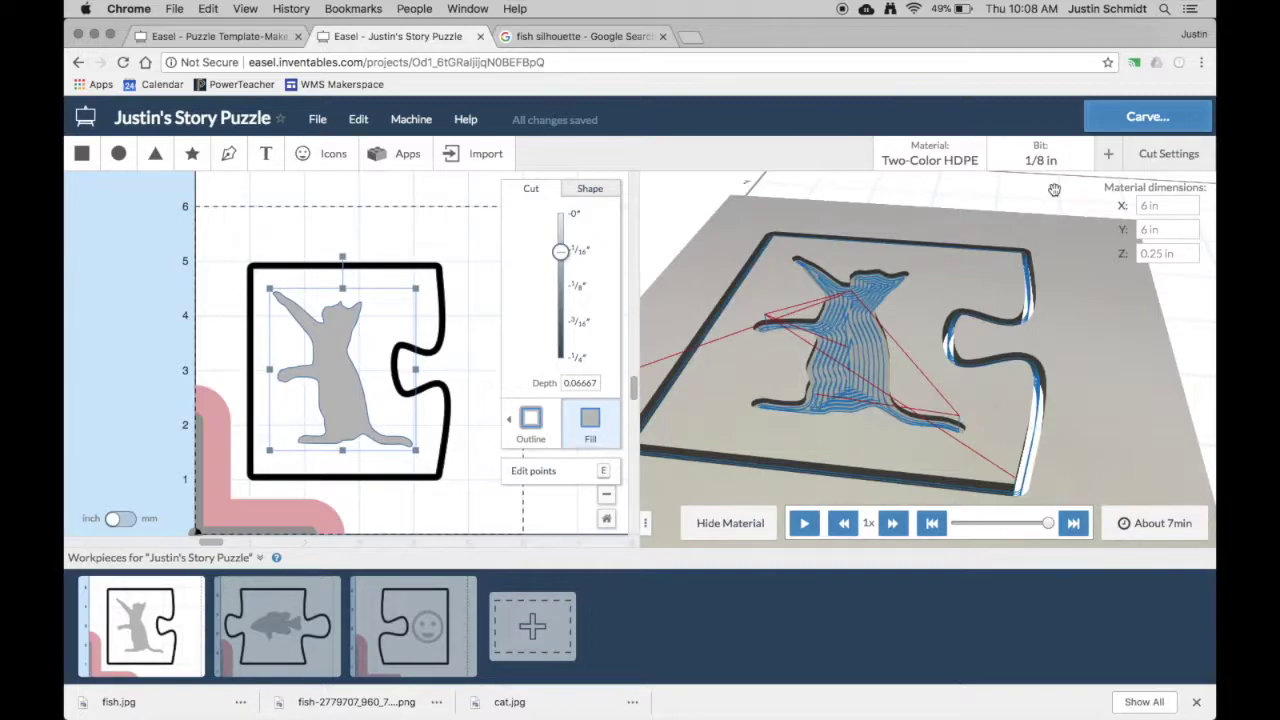
- Look through the account's saved projects for the renamed puzzle and return to the open design
{"action": "left_click", "coordinate": [85, 118]}
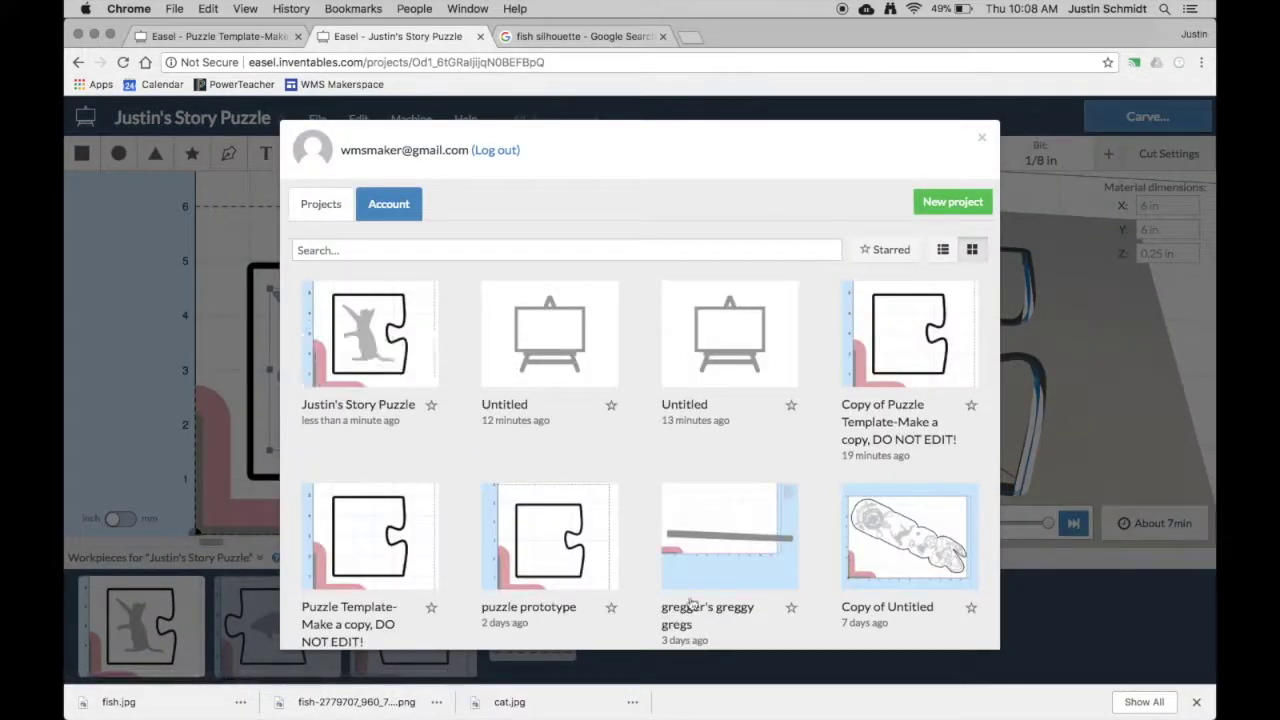
{"action": "scroll", "coordinate": [782, 451], "scroll_direction": "down", "scroll_amount": 2}
{"action": "scroll", "coordinate": [782, 451], "scroll_direction": "up", "scroll_amount": 2}
{"action": "left_click", "coordinate": [982, 141]}
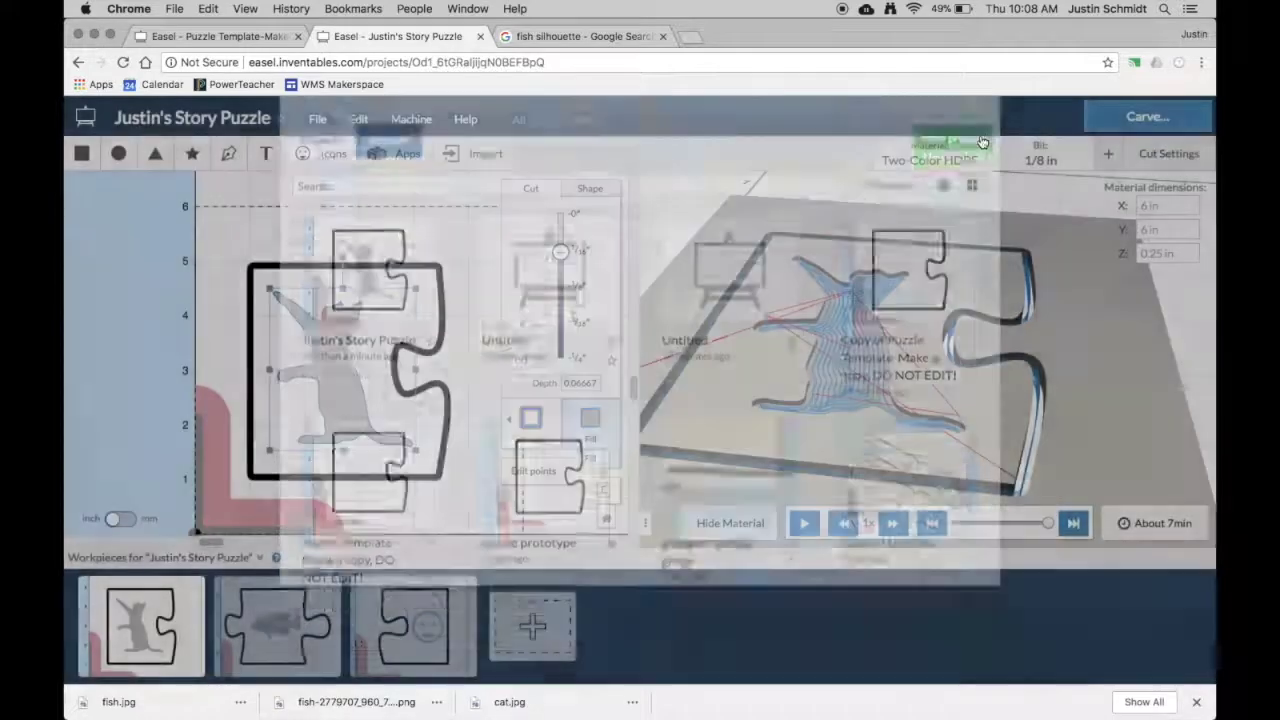